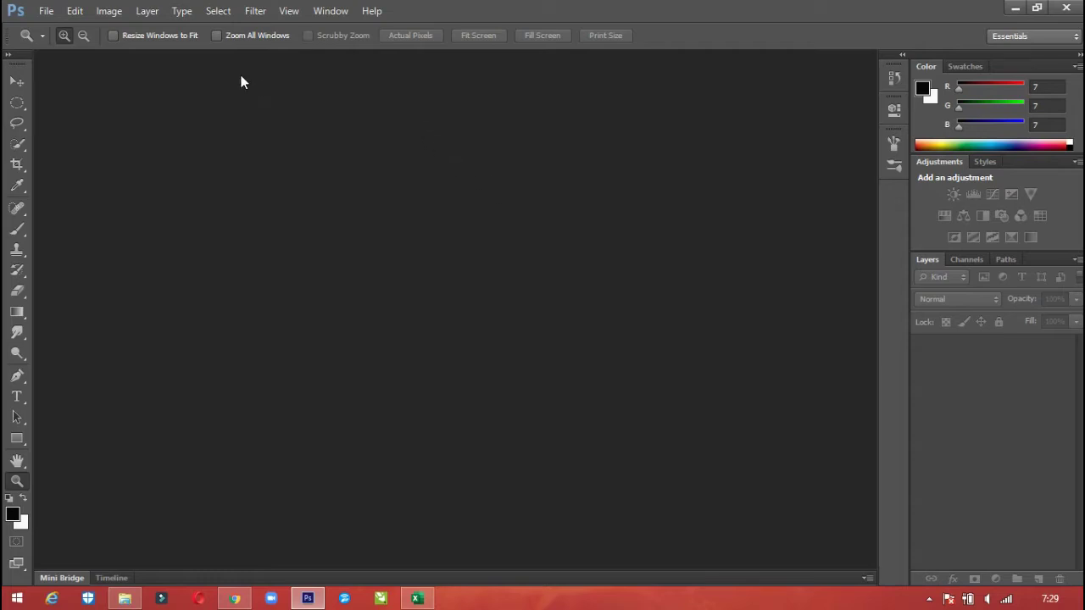
# Open the image Picure 1 from the kelas 4 folder
pyautogui.click(44, 12)
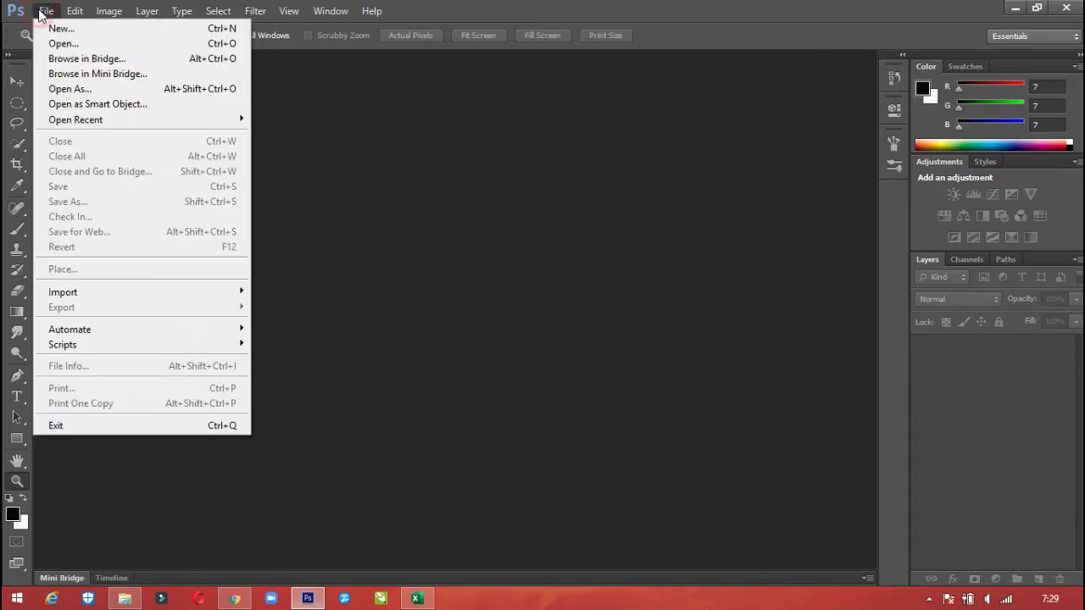
pyautogui.click(56, 44)
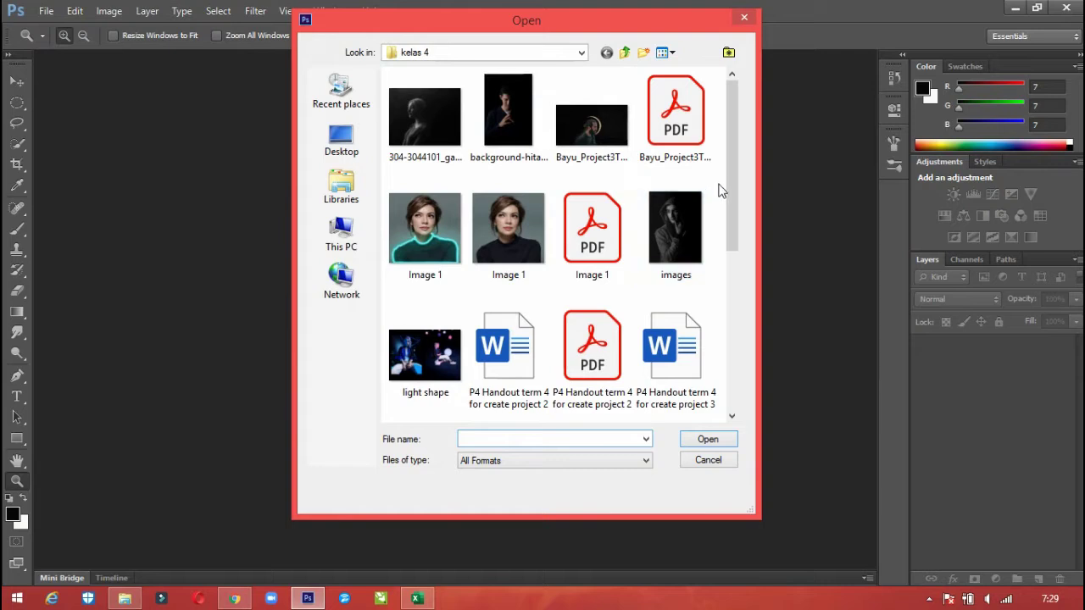
pyautogui.moveTo(729, 182); pyautogui.dragTo(723, 320)
pyautogui.click(684, 320)
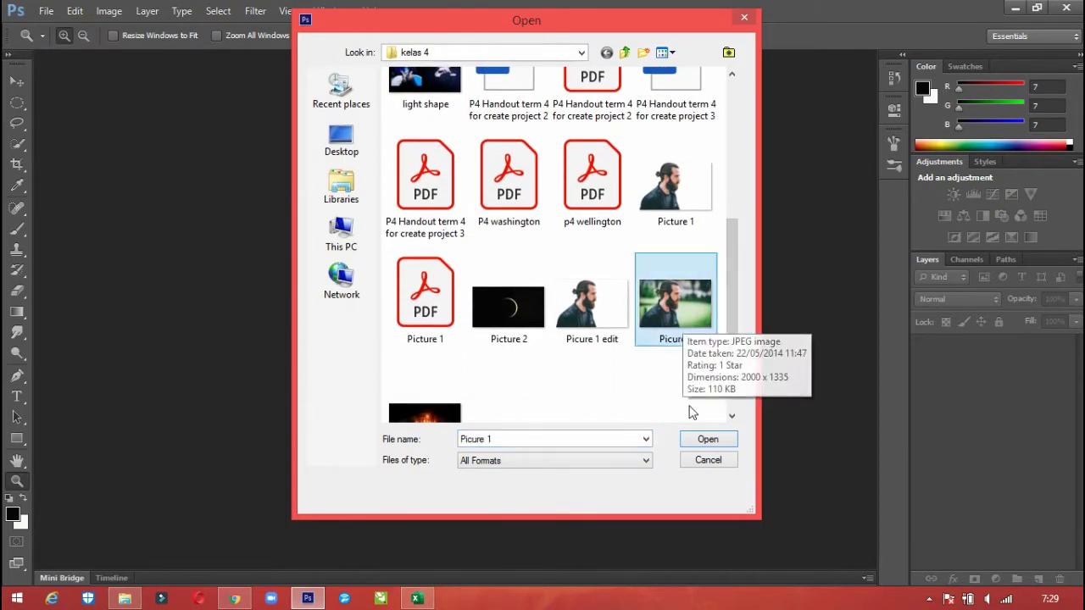
pyautogui.click(687, 439)
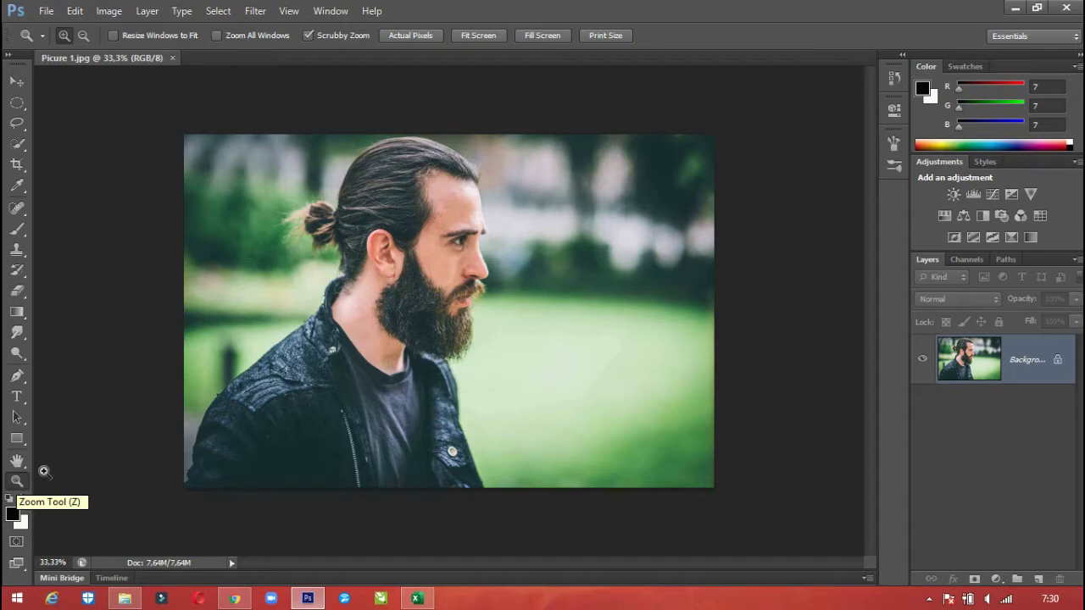
# With the Pen tool in Path mode, start an outline at the photo's lower-left corner and trace the man's sleeve up to his shoulder
pyautogui.click(240, 432)
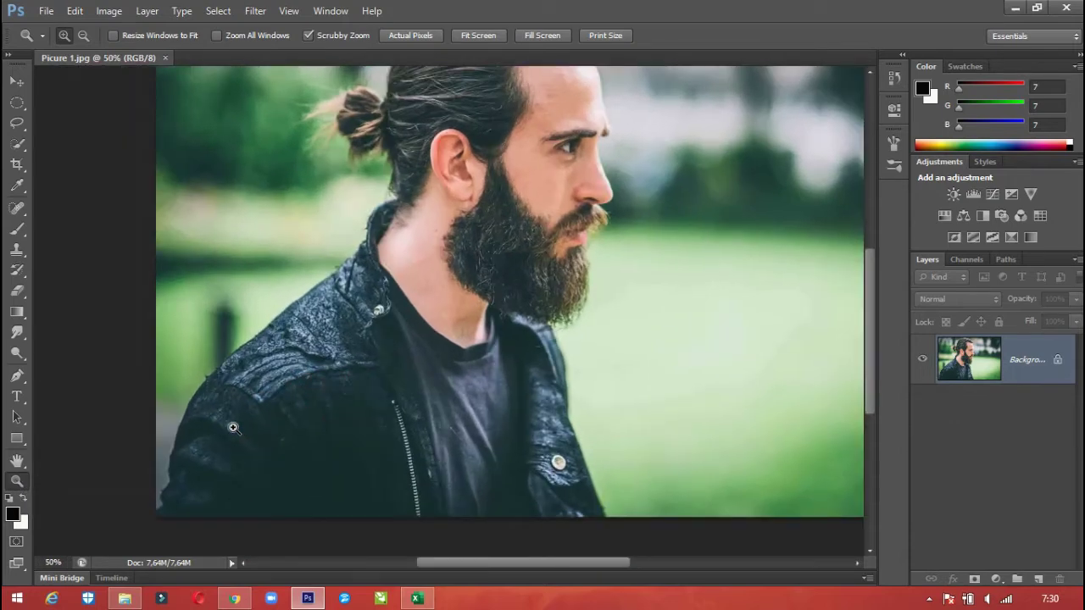
pyautogui.click(18, 378)
pyautogui.click(18, 378)
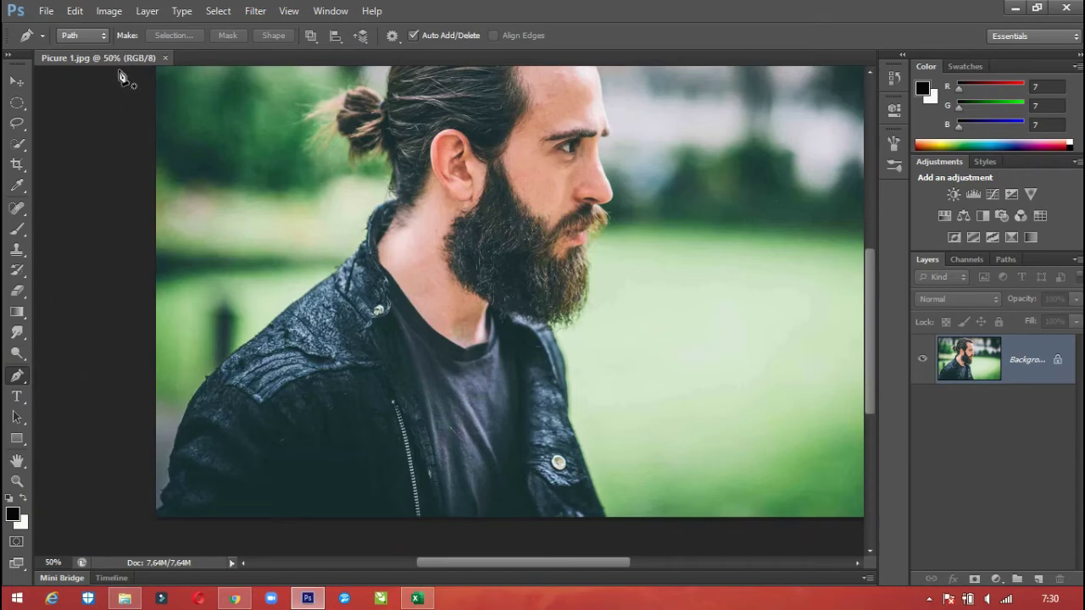
pyautogui.click(88, 36)
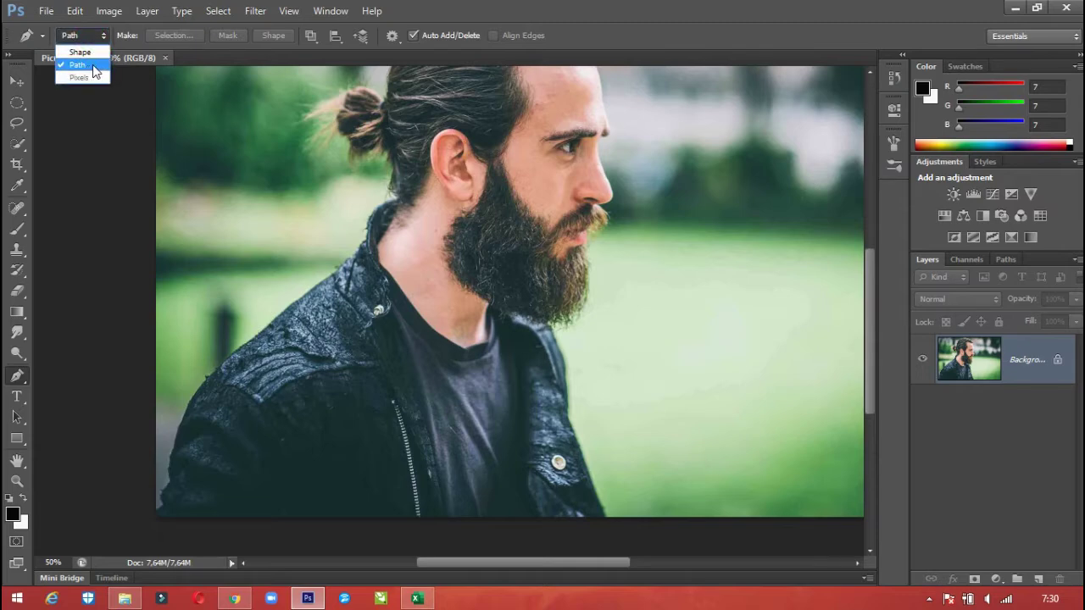
pyautogui.click(83, 34)
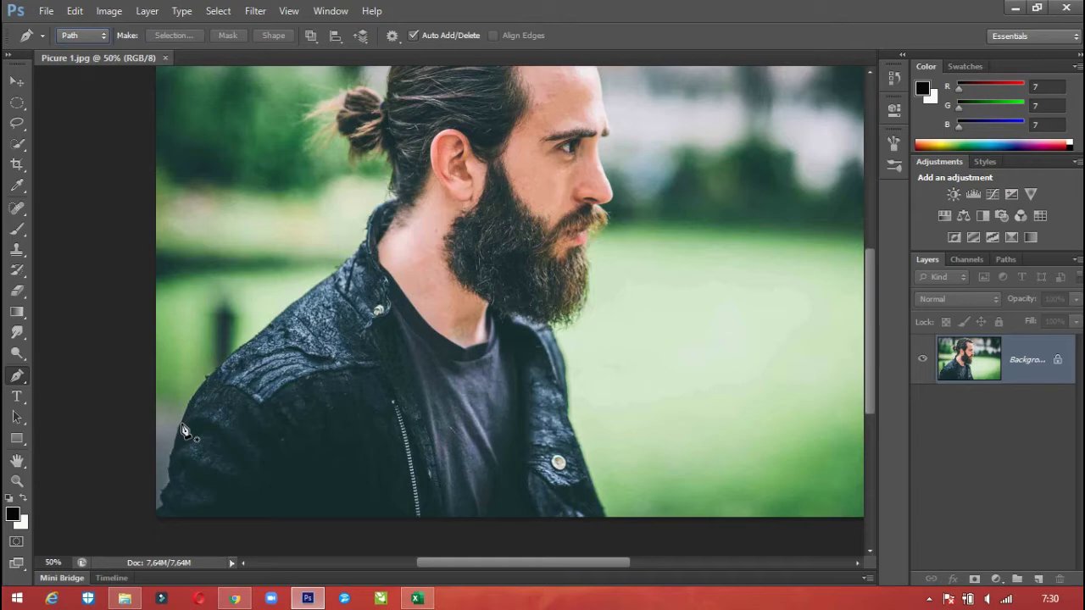
pyautogui.click(156, 519)
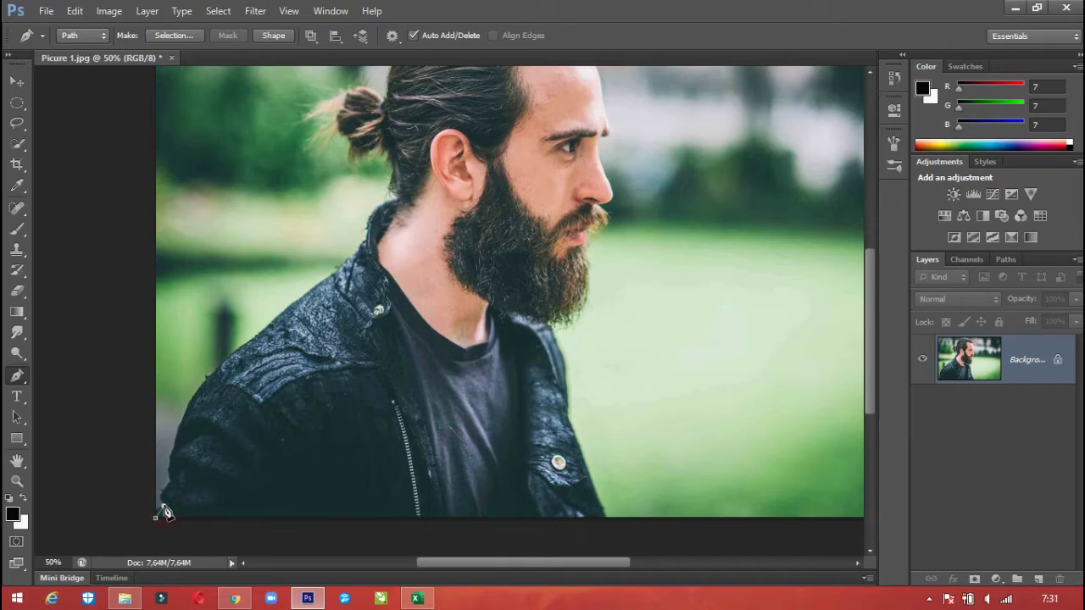
pyautogui.moveTo(164, 507); pyautogui.dragTo(174, 507)
pyautogui.click(170, 490)
pyautogui.moveTo(169, 483); pyautogui.dragTo(189, 477)
pyautogui.moveTo(257, 336); pyautogui.dragTo(356, 279)
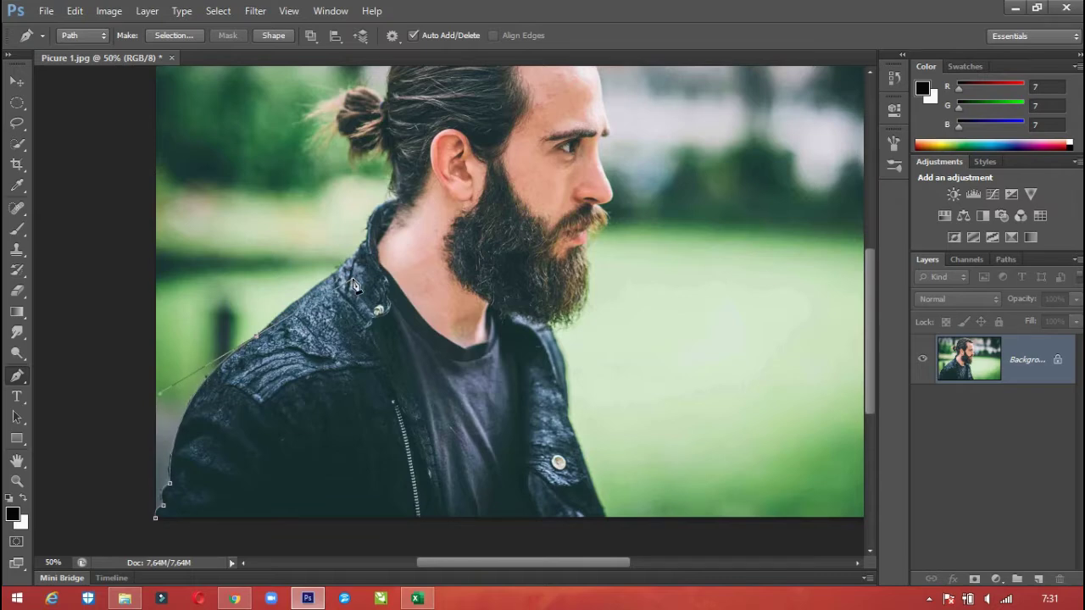
pyautogui.keyDown('alt'); pyautogui.click(255, 337); pyautogui.keyUp('alt')
# Continue the path along the upper shoulder and around the jacket collar to the nape of the neck
pyautogui.click(333, 277)
pyautogui.click(353, 256)
pyautogui.click(365, 240)
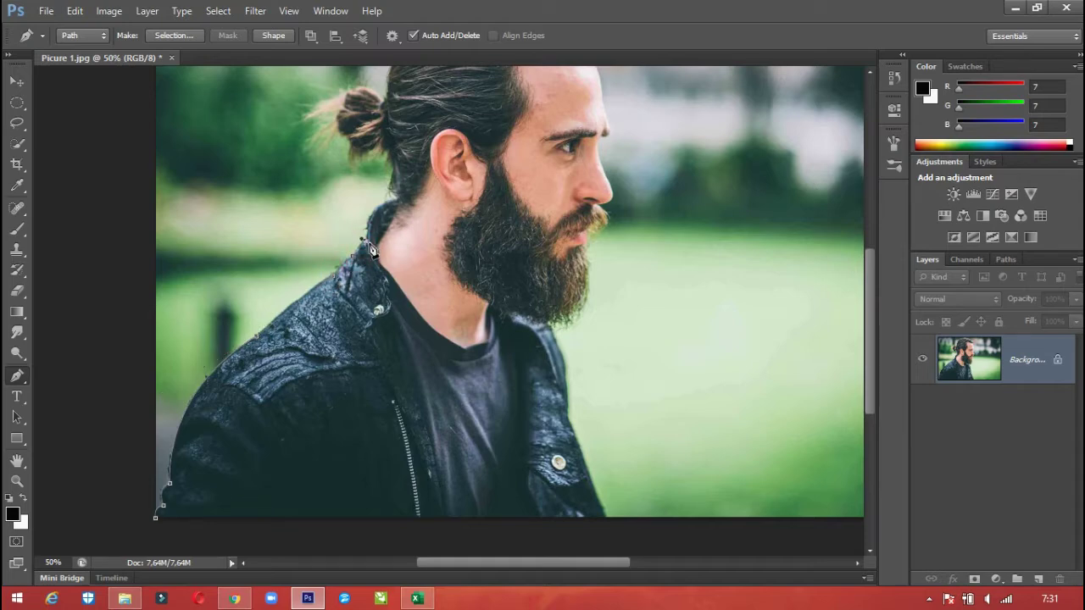
pyautogui.keyDown('alt'); pyautogui.click(366, 241); pyautogui.keyUp('alt')
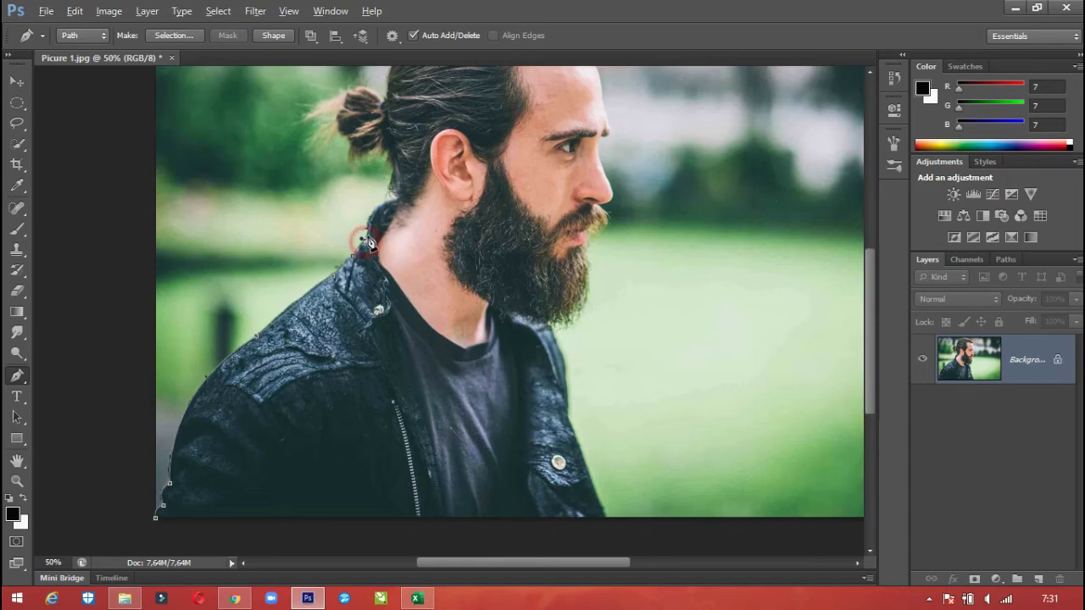
pyautogui.click(398, 203)
pyautogui.moveTo(432, 197); pyautogui.dragTo(433, 201)
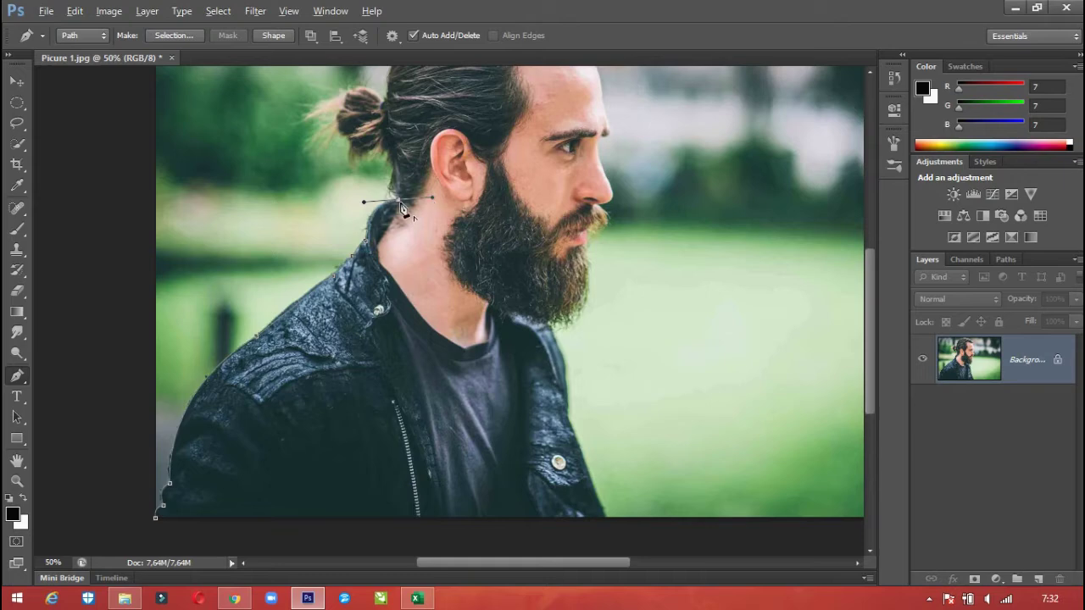
pyautogui.keyDown('alt'); pyautogui.click(397, 199); pyautogui.keyUp('alt')
# Trace the path up the back of the head and around the hair bun with curved segments
pyautogui.click(393, 171)
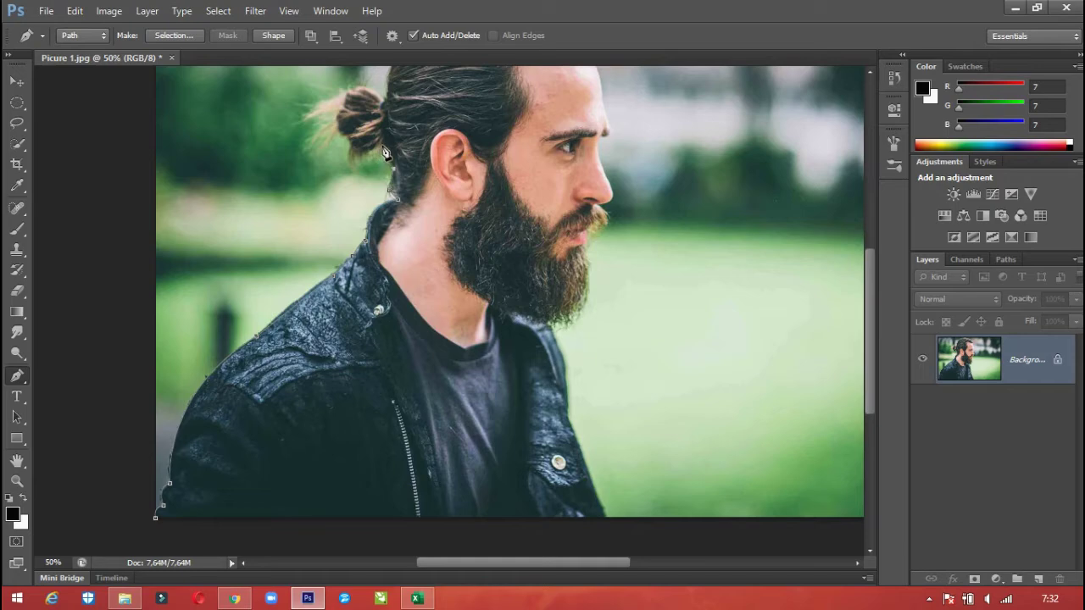
pyautogui.moveTo(382, 147); pyautogui.dragTo(365, 146)
pyautogui.keyDown('alt'); pyautogui.click(381, 150); pyautogui.keyUp('alt')
pyautogui.moveTo(338, 112)
pyautogui.mouseDown()
pyautogui.moveTo(339, 92)
pyautogui.moveTo(381, 99)
pyautogui.moveTo(419, 120)
pyautogui.moveTo(414, 129)
pyautogui.mouseUp()
pyautogui.keyDown('alt'); pyautogui.click(347, 139); pyautogui.keyUp('alt')
pyautogui.keyDown('alt'); pyautogui.click(347, 112); pyautogui.keyUp('alt')
pyautogui.keyDown('alt'); pyautogui.click(381, 99); pyautogui.keyUp('alt')
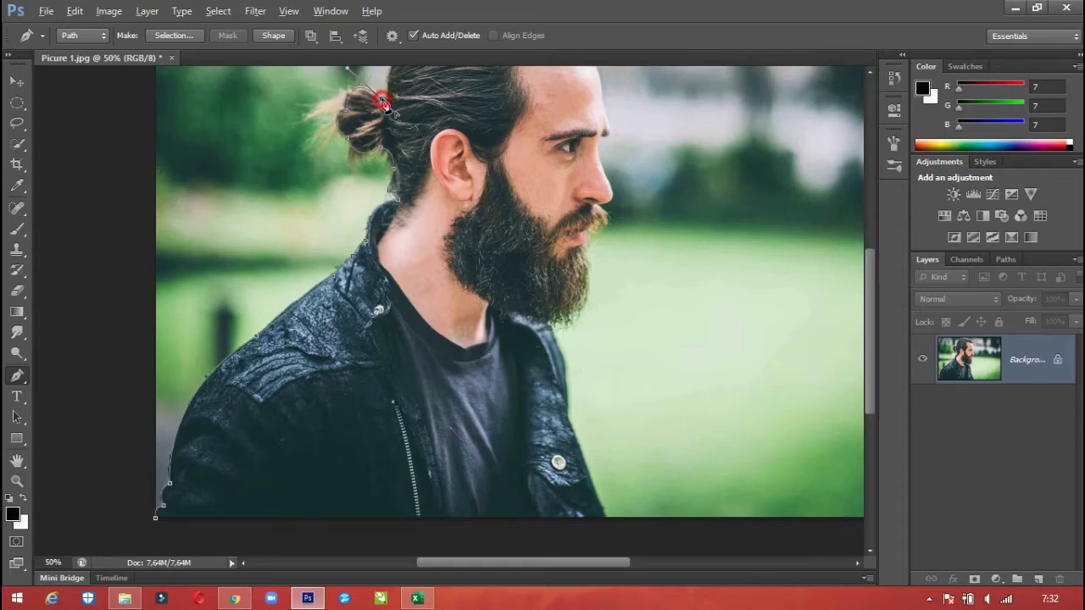
# Curve the path from the bun over the top of the head to the front hairline
pyautogui.moveTo(867, 291); pyautogui.dragTo(869, 227)
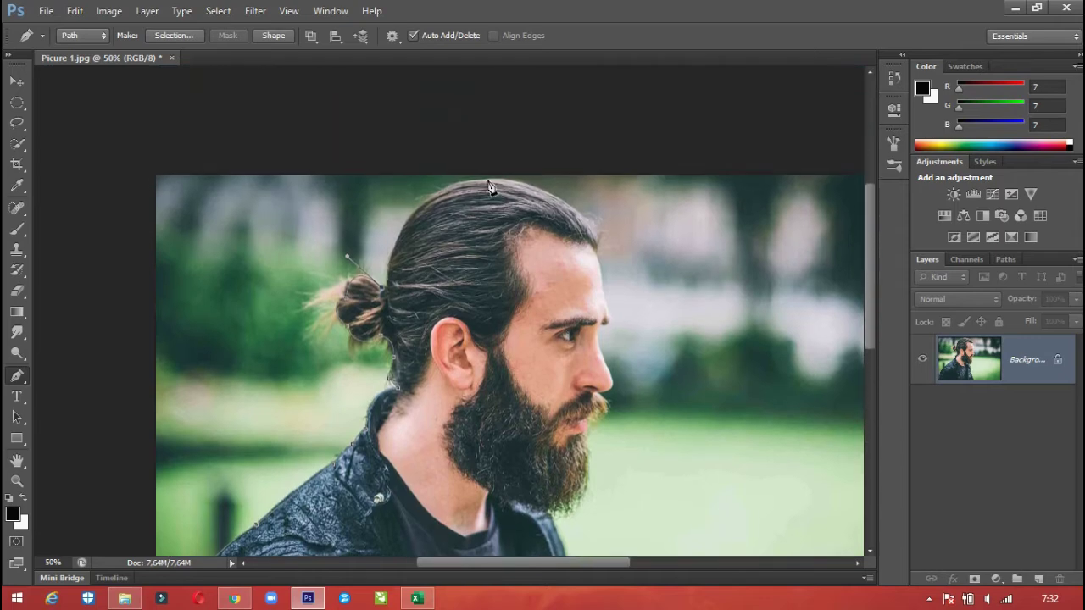
pyautogui.moveTo(488, 180); pyautogui.dragTo(585, 178)
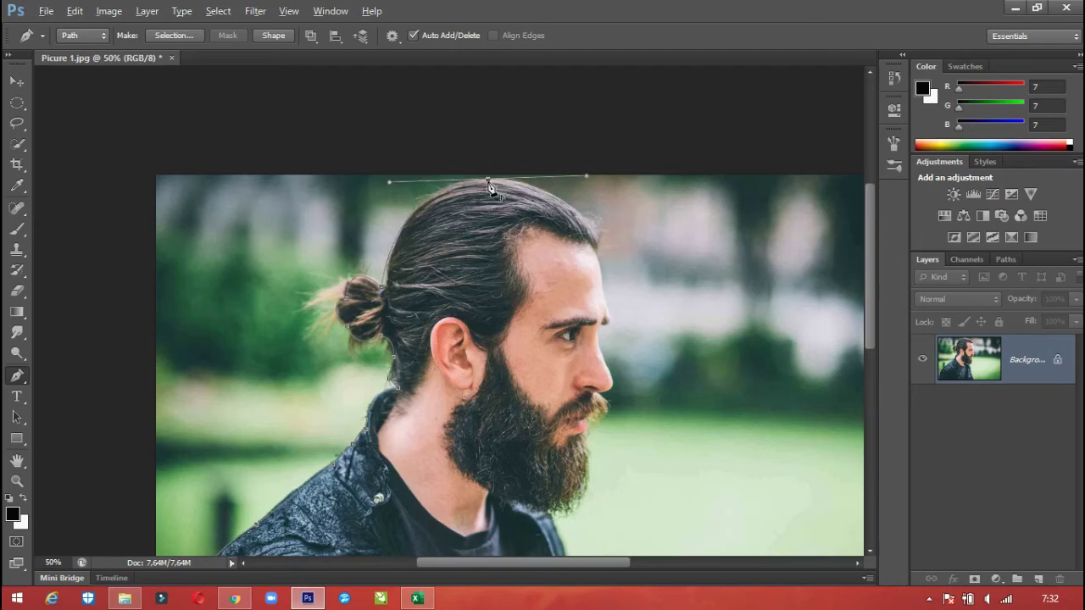
pyautogui.click(488, 181)
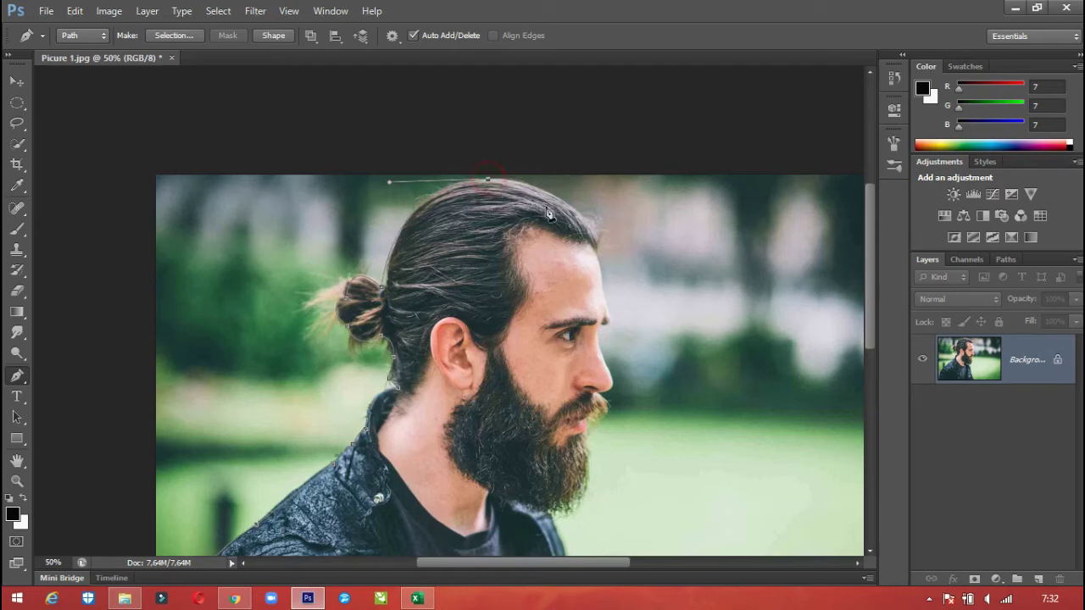
pyautogui.click(597, 245)
pyautogui.moveTo(598, 246); pyautogui.dragTo(627, 314)
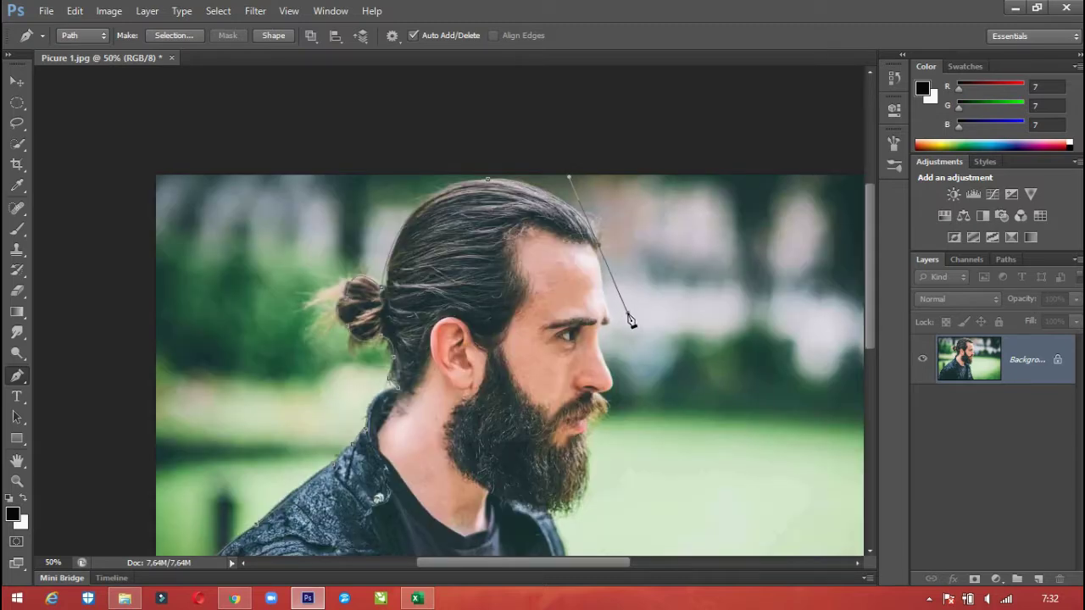
pyautogui.keyDown('alt'); pyautogui.click(600, 247); pyautogui.keyUp('alt')
# Trace the path down the face profile along the forehead, brow and bridge of the nose
pyautogui.click(596, 252)
pyautogui.click(603, 288)
pyautogui.moveTo(603, 288); pyautogui.dragTo(605, 305)
pyautogui.keyDown('alt'); pyautogui.click(603, 289); pyautogui.keyUp('alt')
pyautogui.moveTo(610, 320); pyautogui.dragTo(610, 327)
pyautogui.keyDown('alt'); pyautogui.click(611, 320); pyautogui.keyUp('alt')
pyautogui.moveTo(600, 328); pyautogui.dragTo(596, 330)
pyautogui.moveTo(593, 331); pyautogui.dragTo(608, 401)
pyautogui.keyDown('alt'); pyautogui.click(604, 361); pyautogui.keyUp('alt')
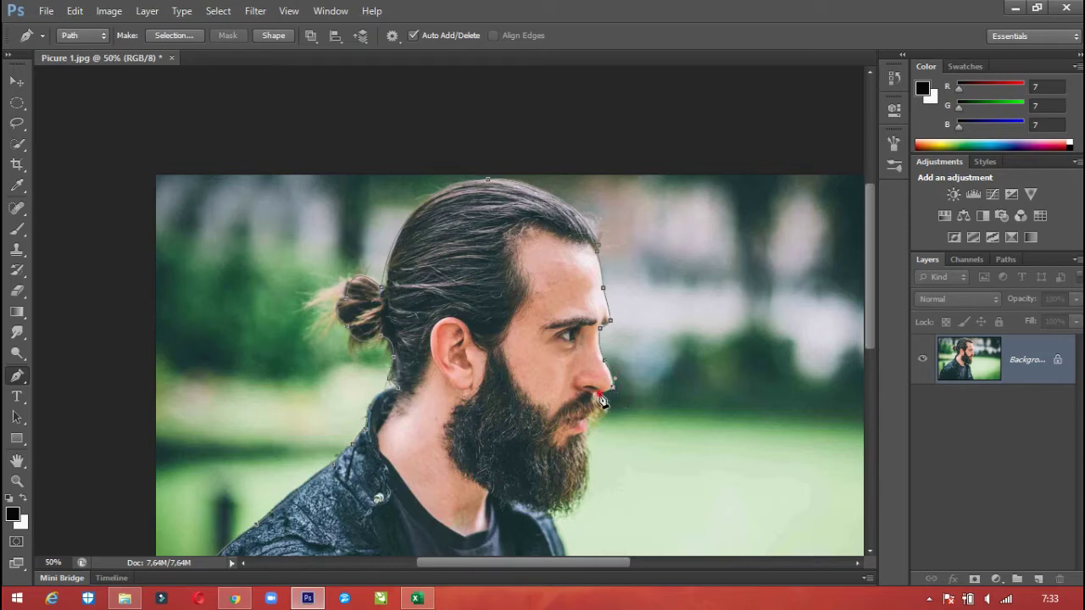
# Continue the path under the nose, around the moustache and down the beard to its lower tip
pyautogui.click(598, 396)
pyautogui.click(603, 412)
pyautogui.click(591, 420)
pyautogui.moveTo(559, 509); pyautogui.dragTo(508, 523)
pyautogui.click(559, 511)
# Trace the path down the jacket front to the photo's bottom edge and close it at the starting anchor point
pyautogui.moveTo(869, 334); pyautogui.dragTo(868, 407)
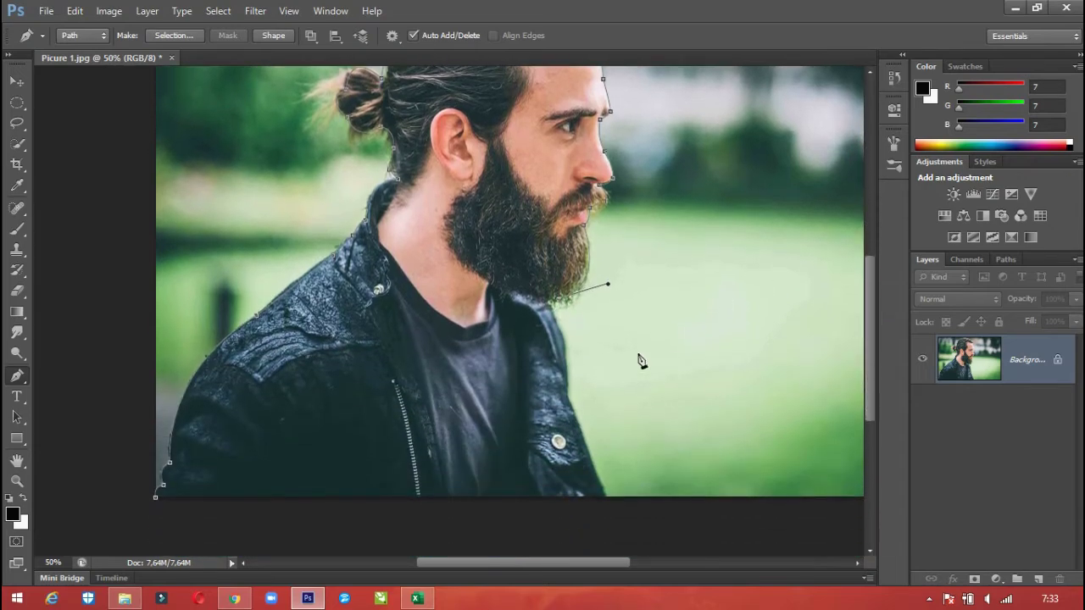
pyautogui.click(548, 304)
pyautogui.moveTo(569, 395); pyautogui.dragTo(571, 465)
pyautogui.click(570, 395)
pyautogui.click(606, 497)
pyautogui.click(157, 501)
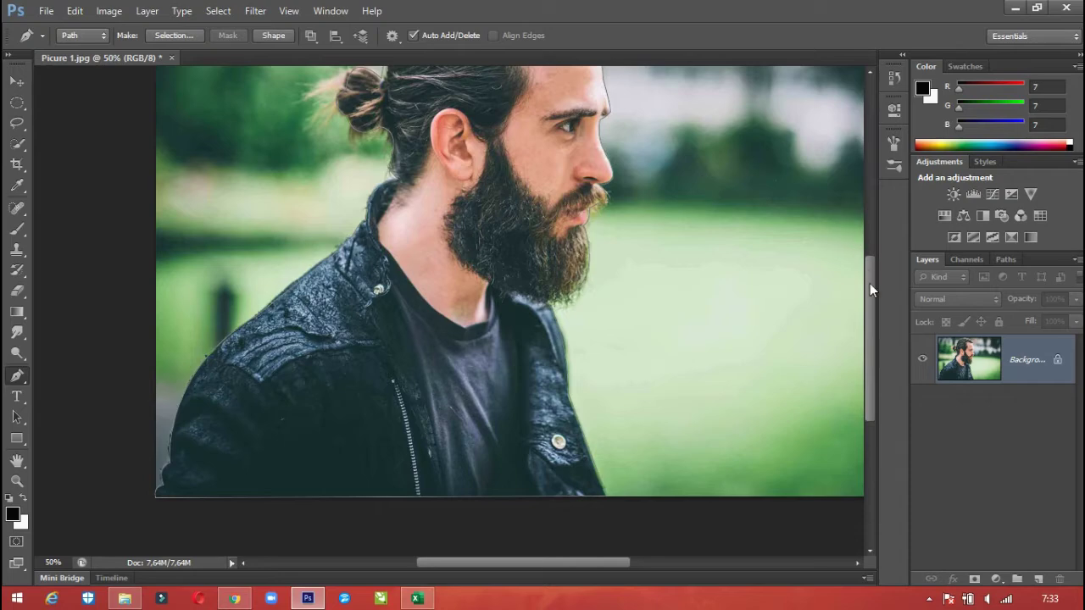
# Convert the closed path to a new selection with a 1-pixel feather radius and apply it as a layer mask
pyautogui.moveTo(870, 283); pyautogui.dragTo(873, 258)
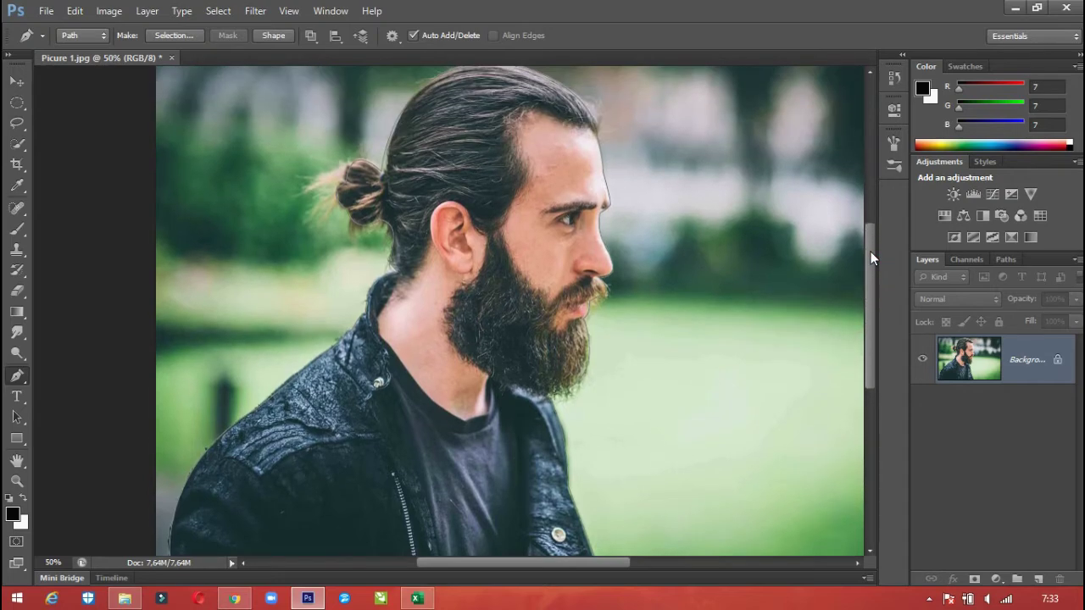
pyautogui.rightClick(344, 344)
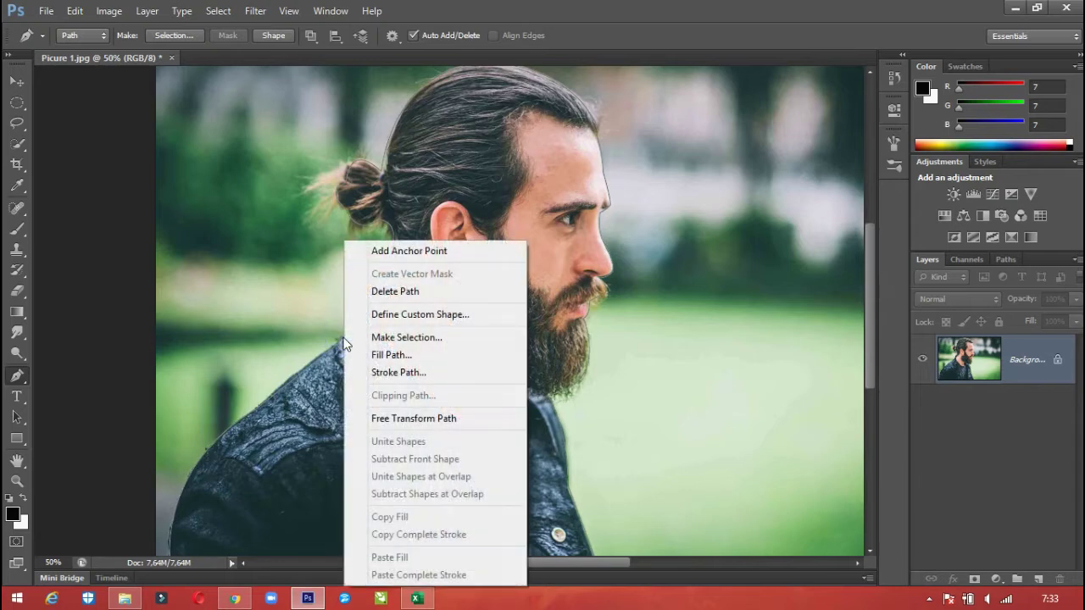
pyautogui.click(392, 338)
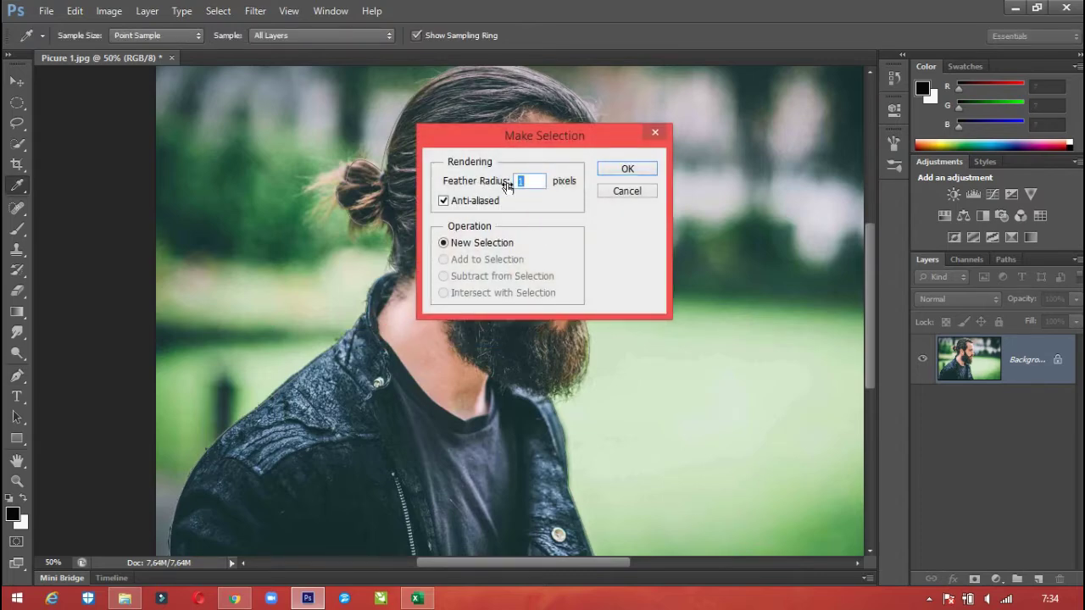
pyautogui.click(533, 181)
pyautogui.click(624, 171)
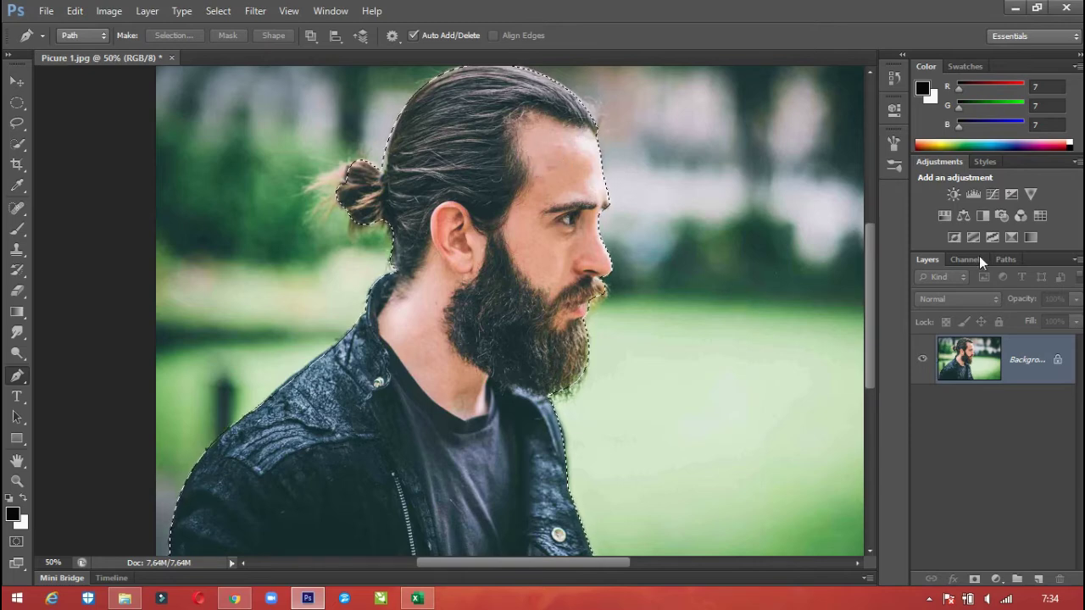
pyautogui.click(974, 583)
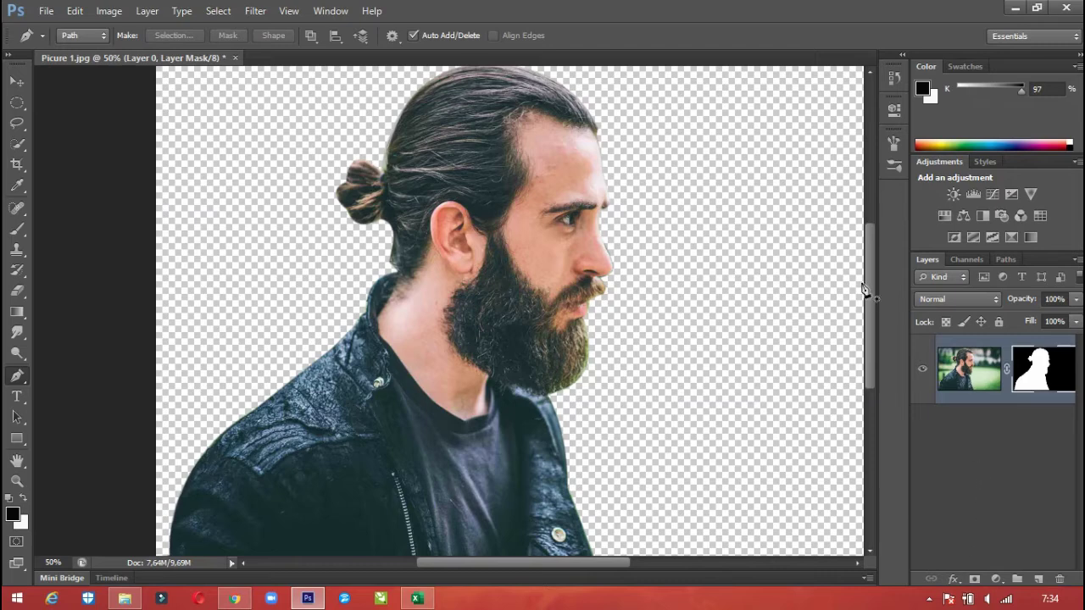
# Open the eclipse image Picture 2 from the kelas 4 folder
pyautogui.click(47, 12)
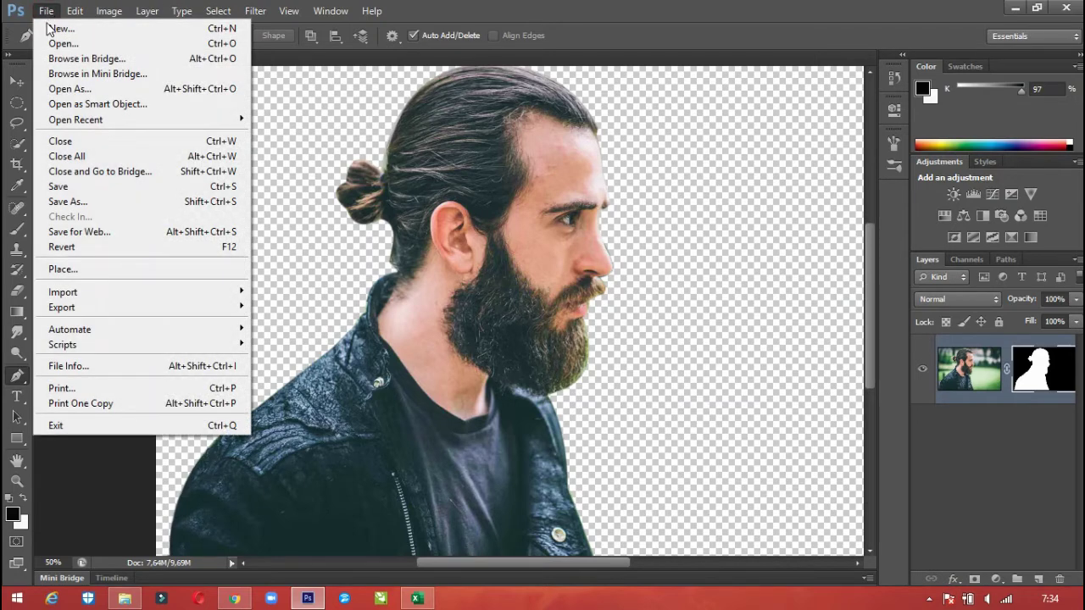
pyautogui.click(50, 43)
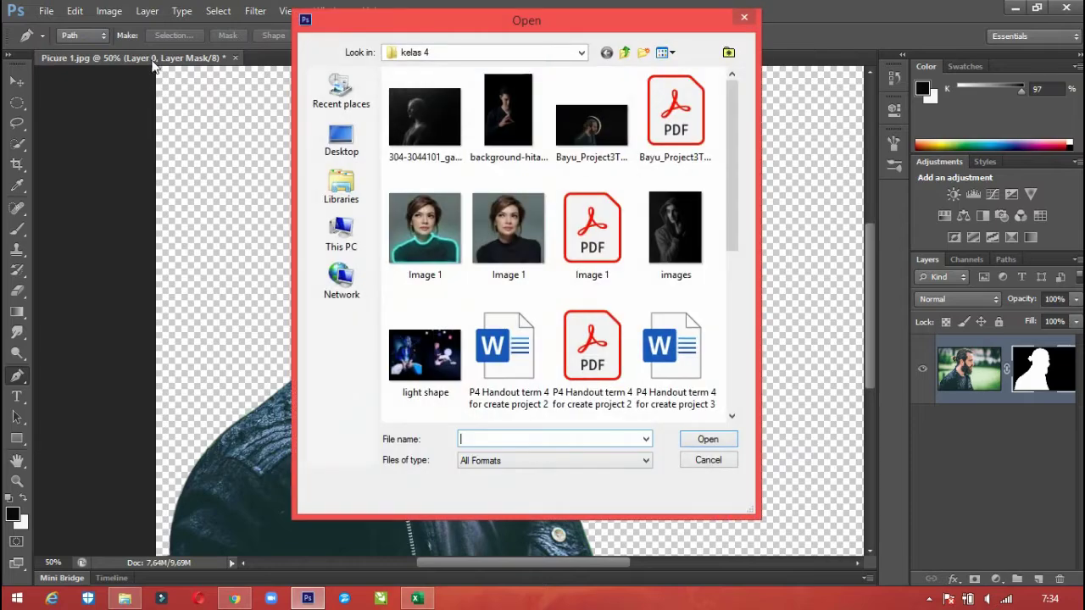
pyautogui.moveTo(733, 197); pyautogui.dragTo(715, 370)
pyautogui.click(509, 266)
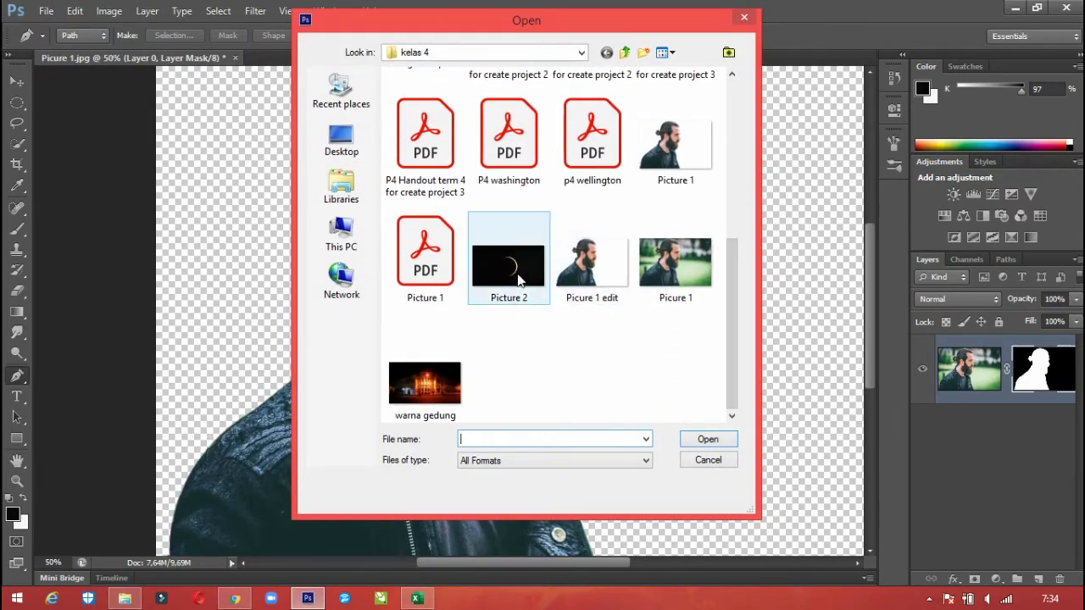
pyautogui.click(708, 439)
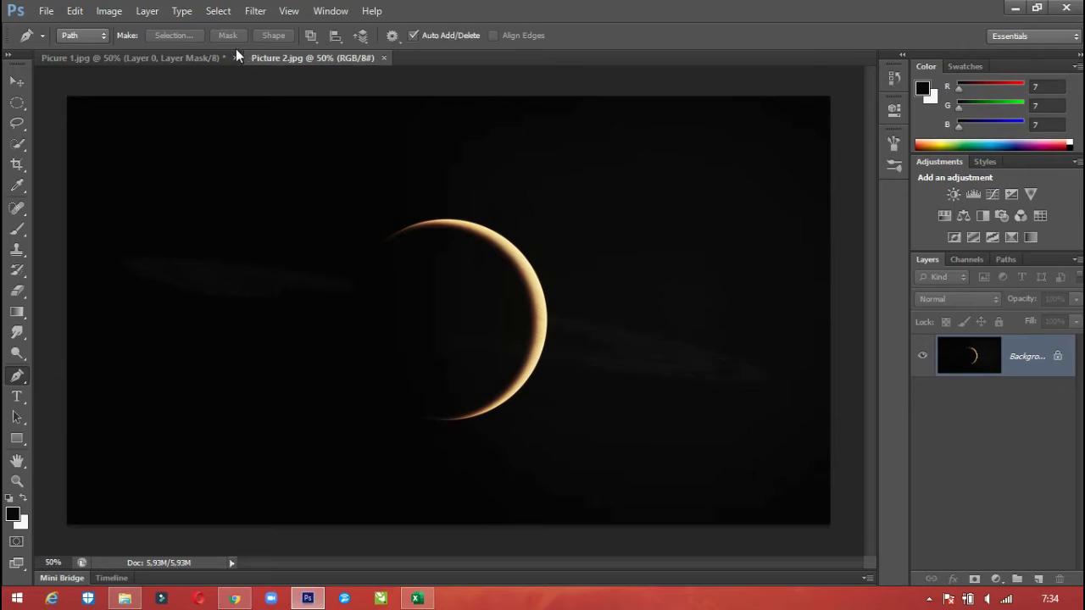
# Move the masked man from the Picure 1 document into Picture 2 as a layer above the eclipse background
pyautogui.click(182, 57)
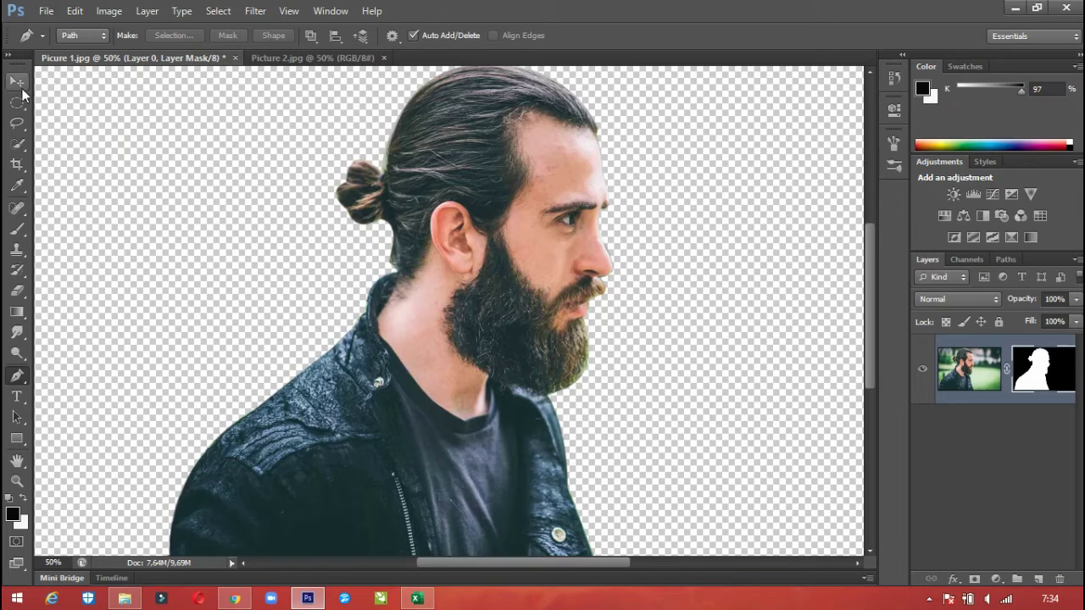
pyautogui.click(17, 83)
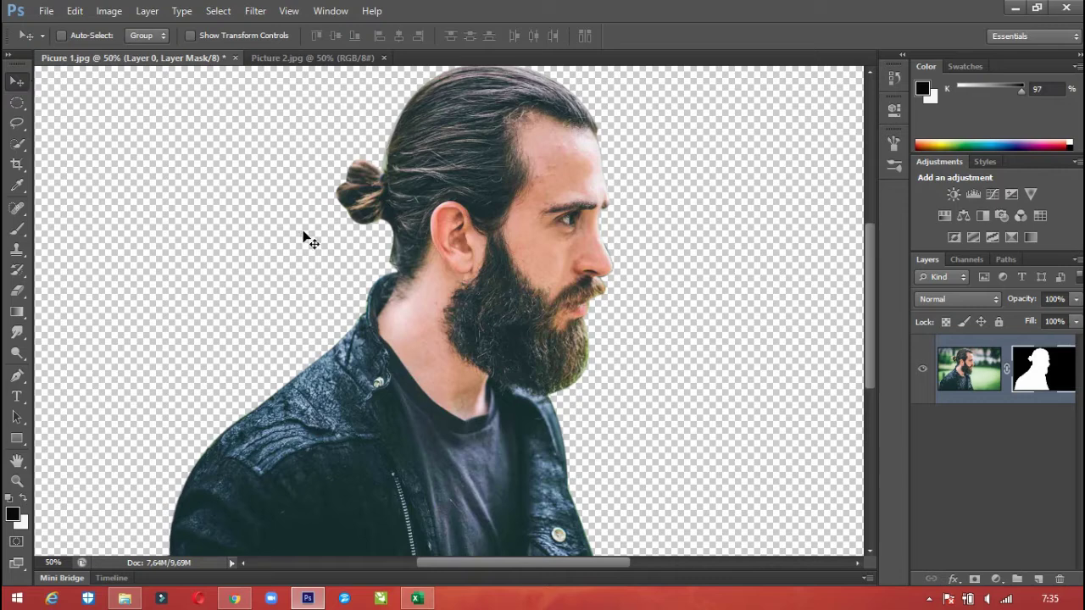
pyautogui.moveTo(377, 378); pyautogui.dragTo(355, 135)
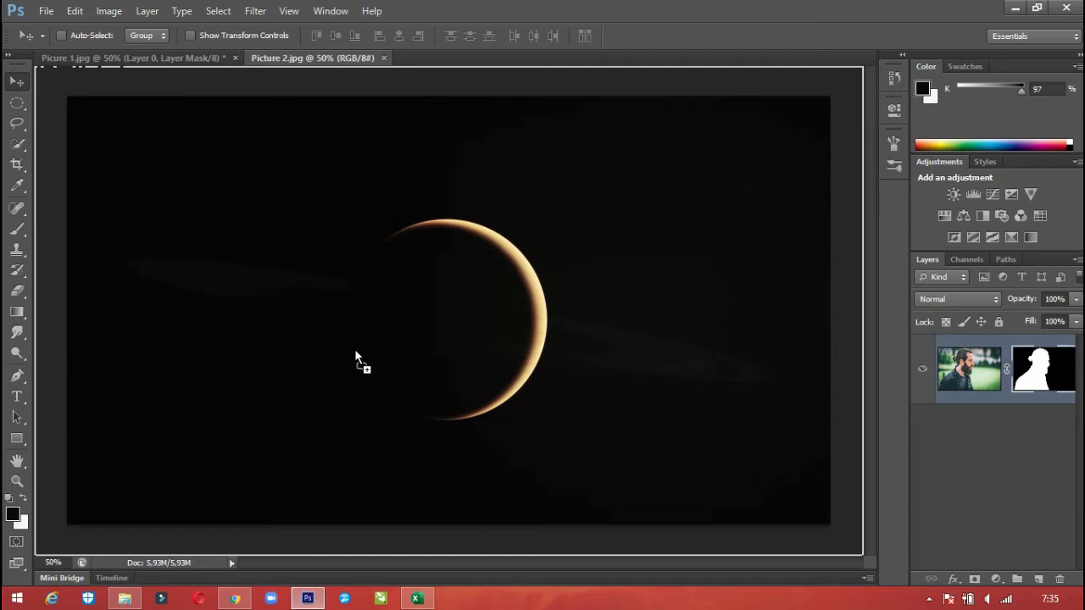
pyautogui.moveTo(355, 351); pyautogui.dragTo(358, 355)
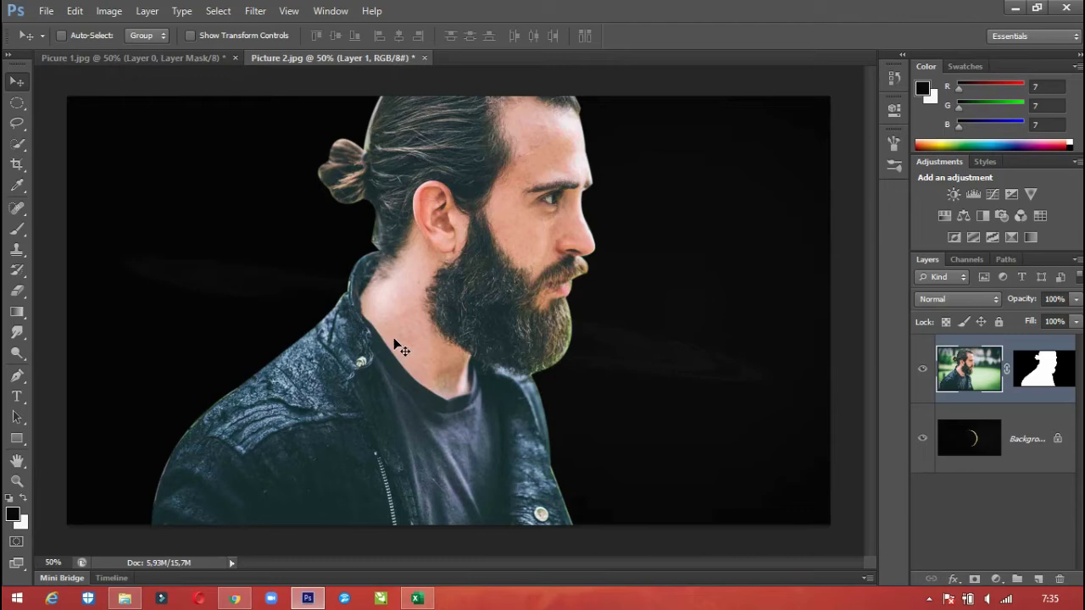
# Scale the man with Free Transform to 56.10% width and 58.65% height and place him in front of the eclipse at the canvas's bottom edge
pyautogui.click(74, 14)
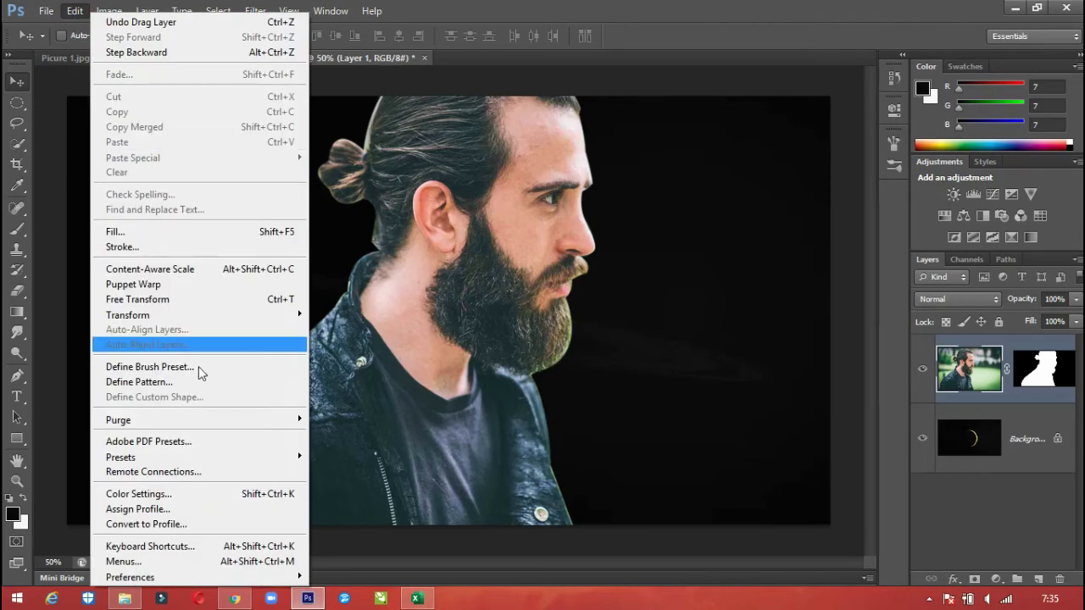
pyautogui.click(231, 304)
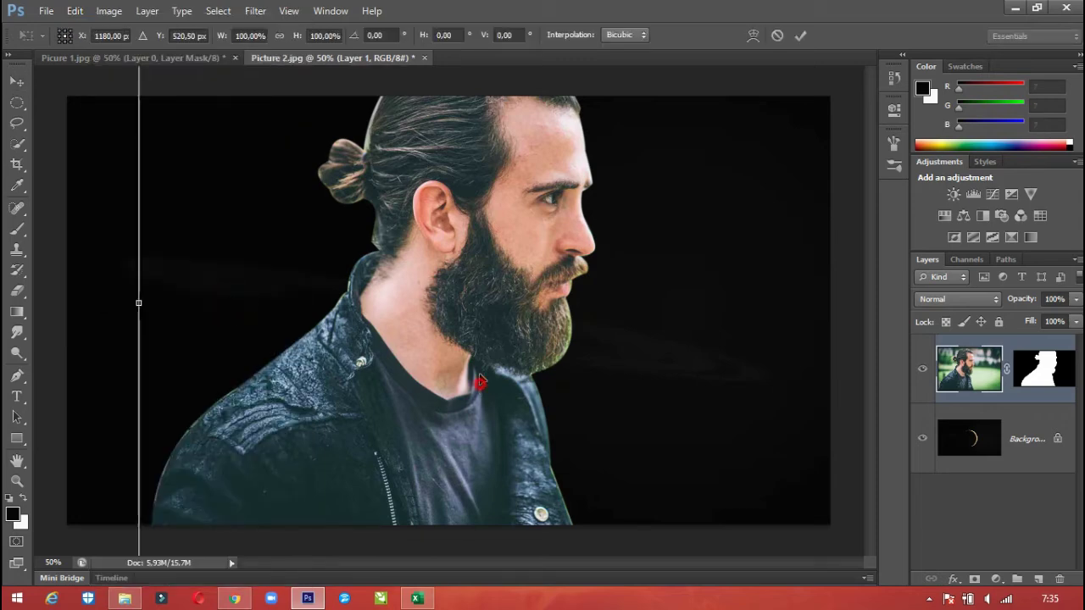
pyautogui.moveTo(479, 380); pyautogui.dragTo(482, 274)
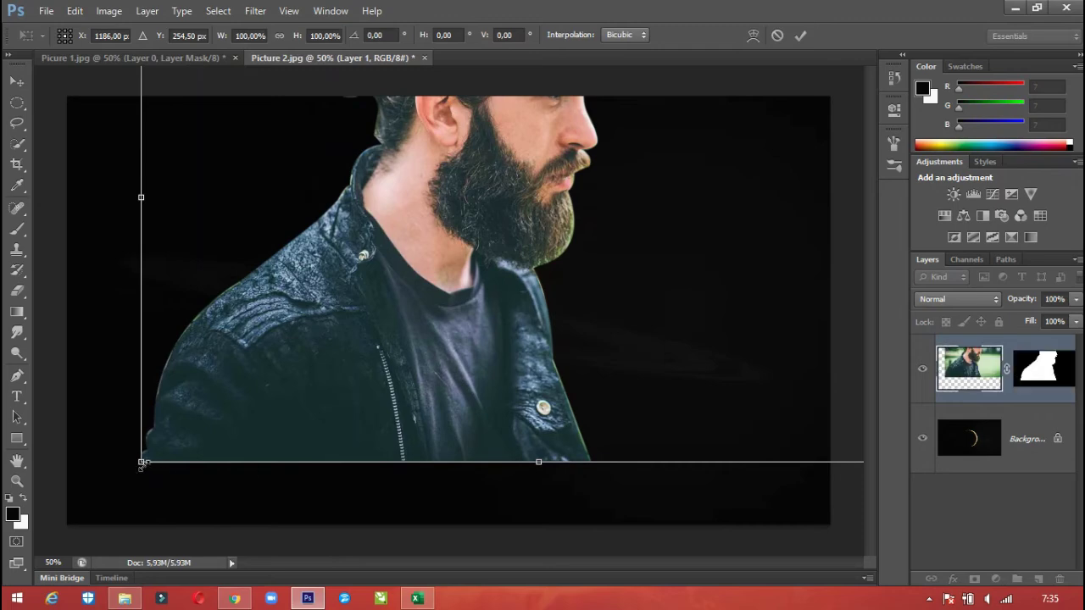
pyautogui.moveTo(142, 461); pyautogui.dragTo(380, 287)
pyautogui.moveTo(553, 239); pyautogui.dragTo(431, 425)
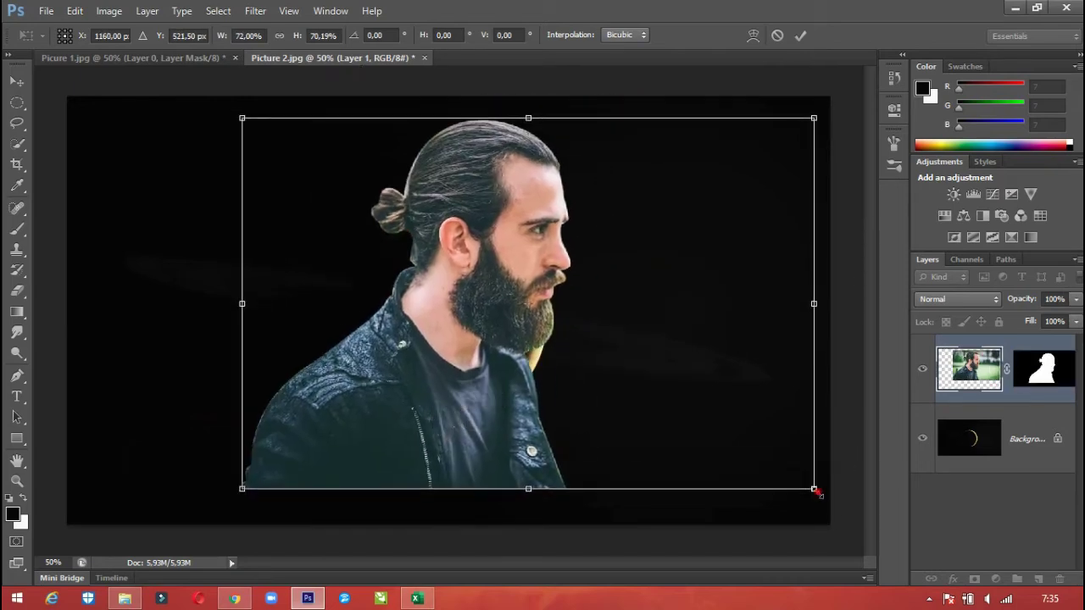
pyautogui.moveTo(815, 489); pyautogui.dragTo(691, 431)
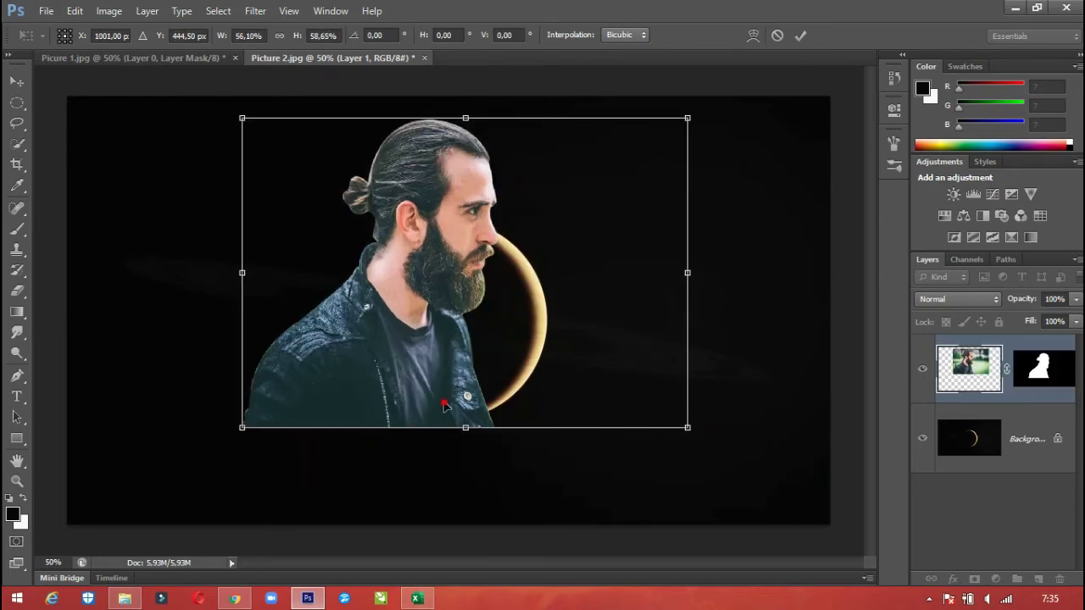
pyautogui.moveTo(443, 405); pyautogui.dragTo(456, 516)
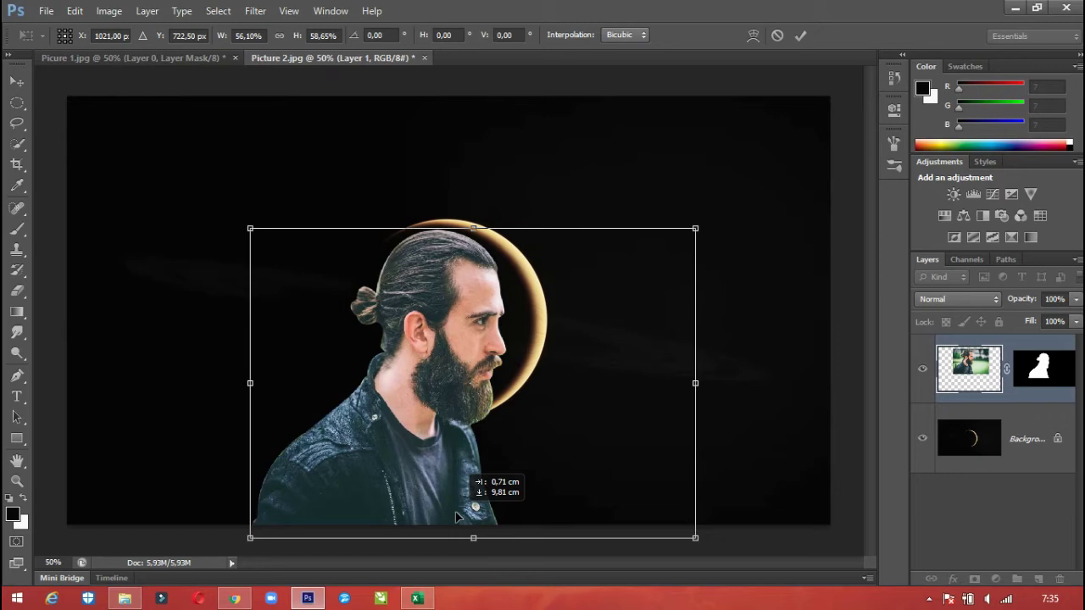
pyautogui.moveTo(456, 515); pyautogui.dragTo(456, 516)
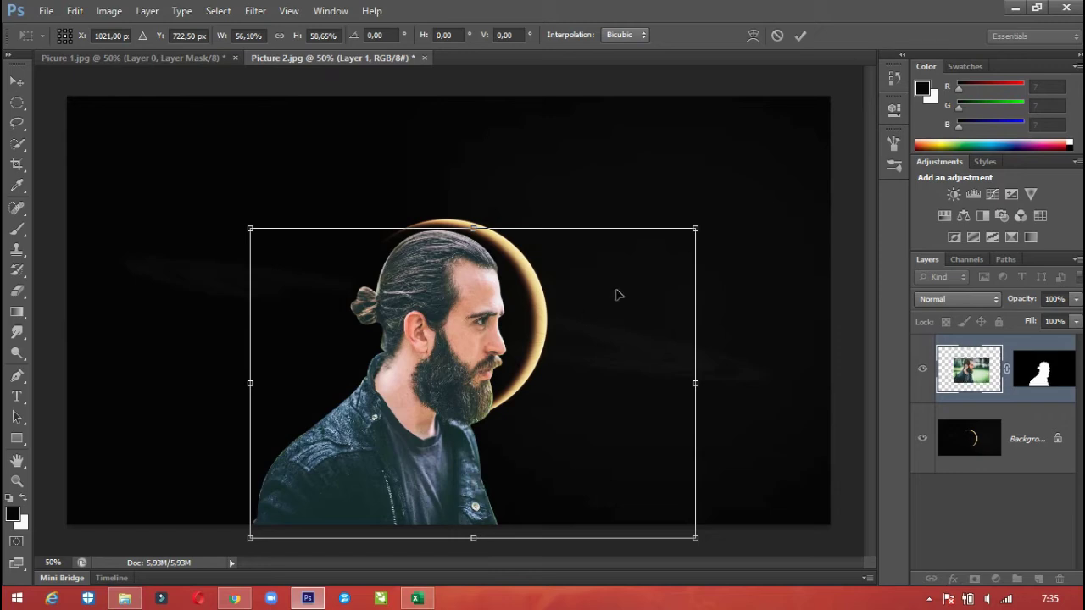
pyautogui.click(803, 36)
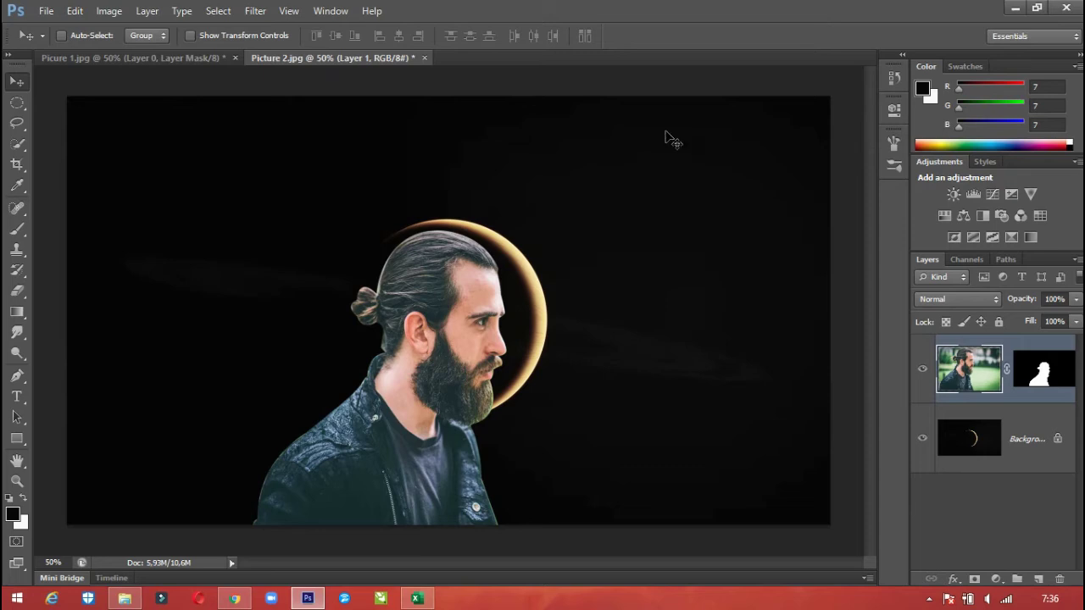
# Trace an open Pen path from the image's bottom edge up the back of the jacket and around the collar to the nape
pyautogui.press('z')
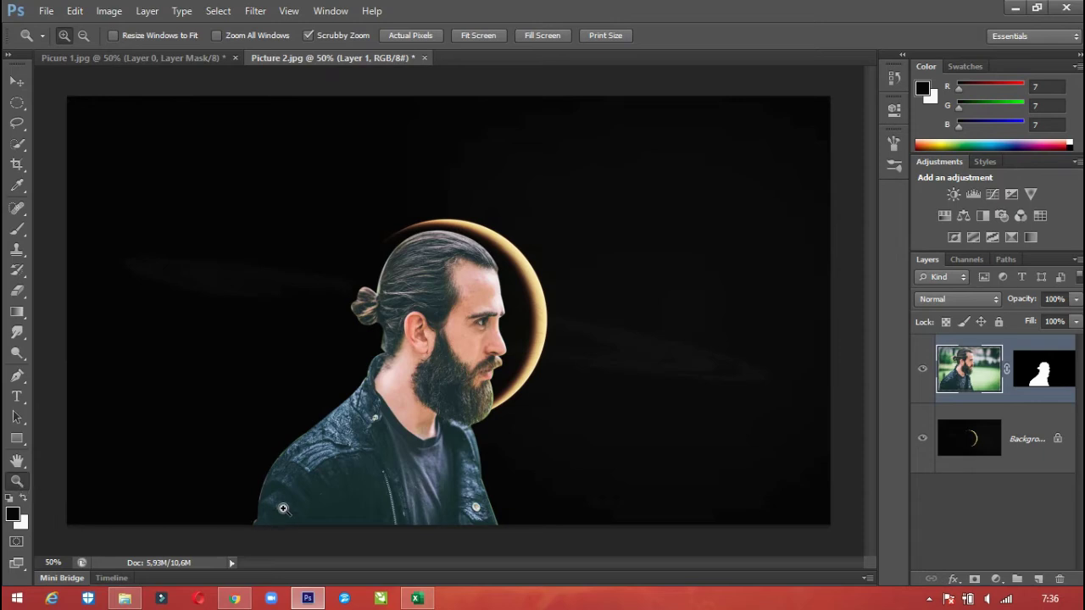
pyautogui.click(282, 509)
pyautogui.click(327, 489)
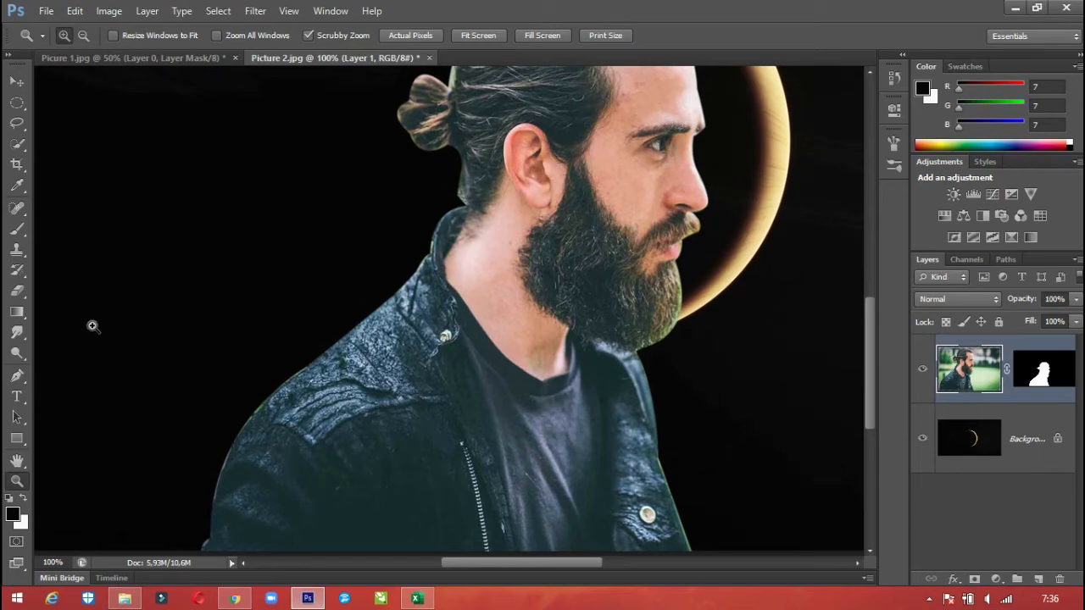
pyautogui.click(18, 378)
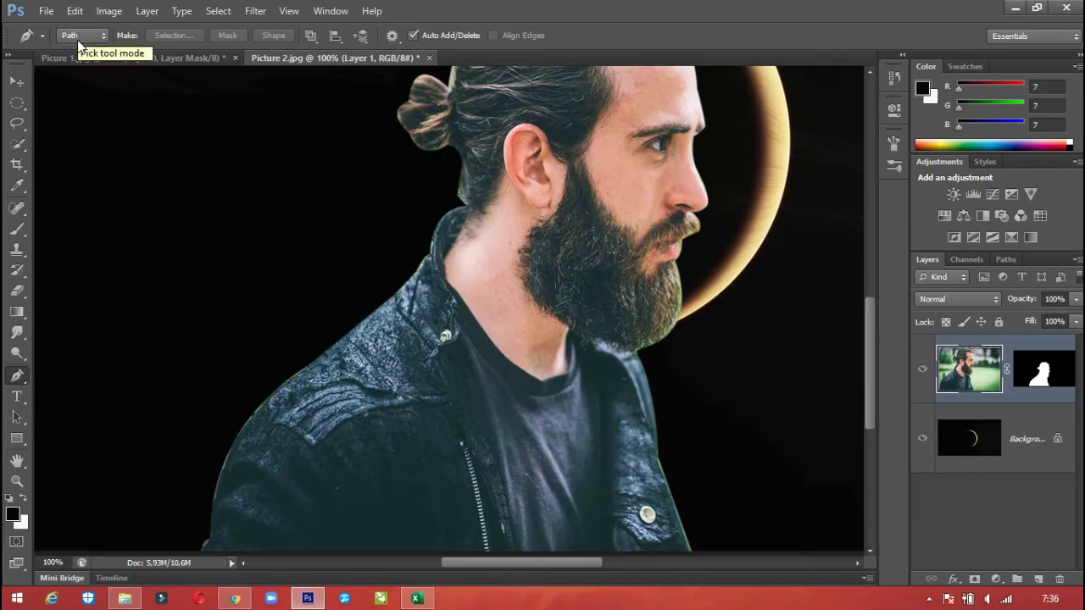
pyautogui.click(202, 552)
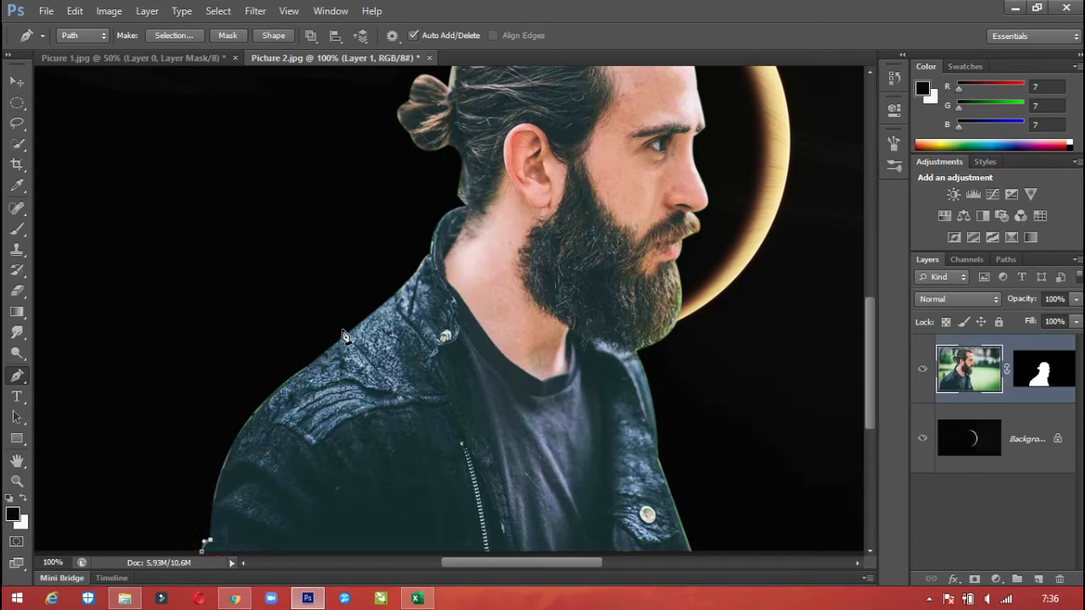
pyautogui.moveTo(309, 371); pyautogui.dragTo(416, 312)
pyautogui.keyDown('alt'); pyautogui.click(307, 369); pyautogui.keyUp('alt')
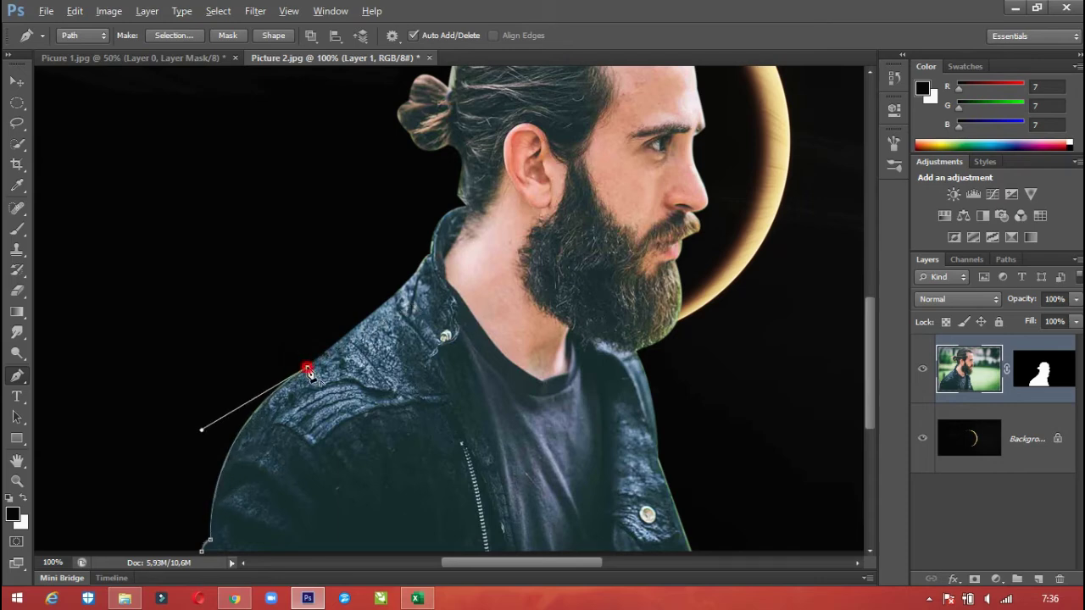
pyautogui.click(417, 277)
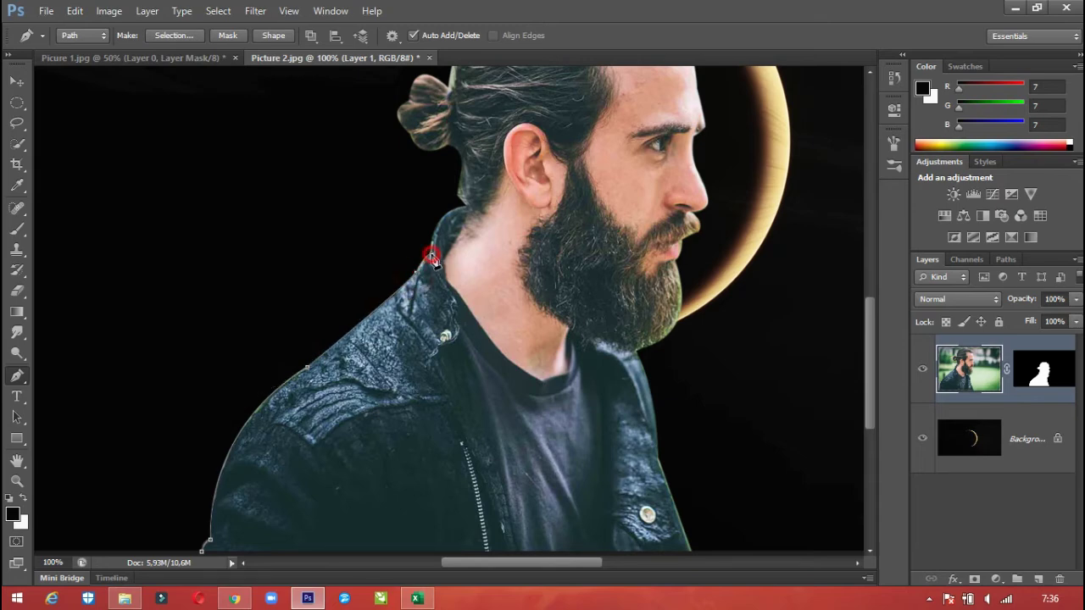
pyautogui.moveTo(431, 255); pyautogui.dragTo(438, 258)
pyautogui.moveTo(467, 205); pyautogui.dragTo(503, 204)
# Continue the path up the nape and around the hair bun to where its upper side meets the head
pyautogui.moveTo(454, 151); pyautogui.dragTo(433, 153)
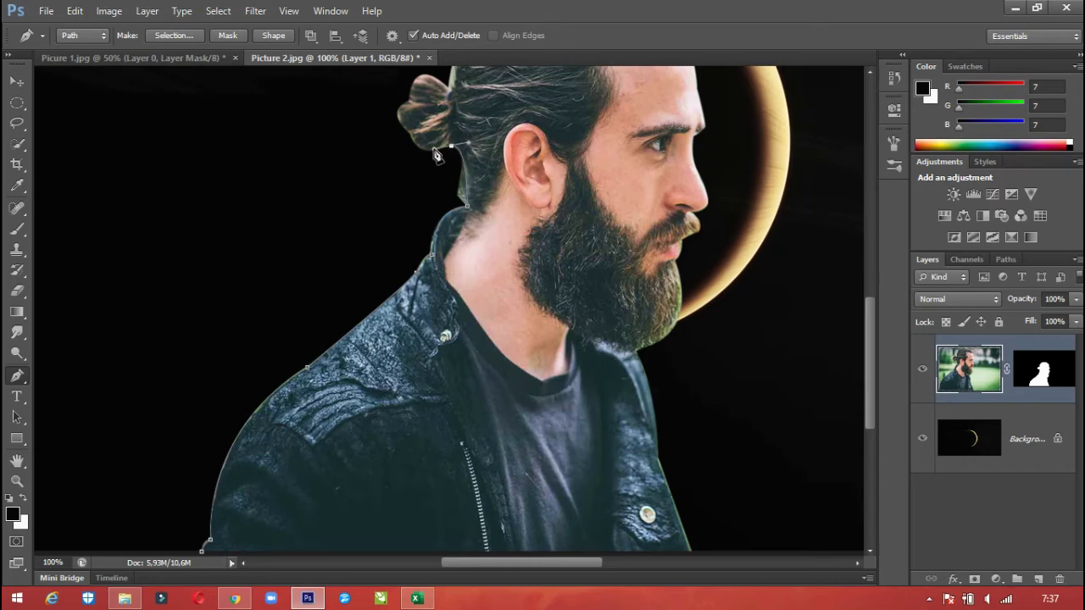
pyautogui.keyDown('alt'); pyautogui.click(452, 147); pyautogui.keyUp('alt')
pyautogui.moveTo(414, 155); pyautogui.dragTo(415, 112)
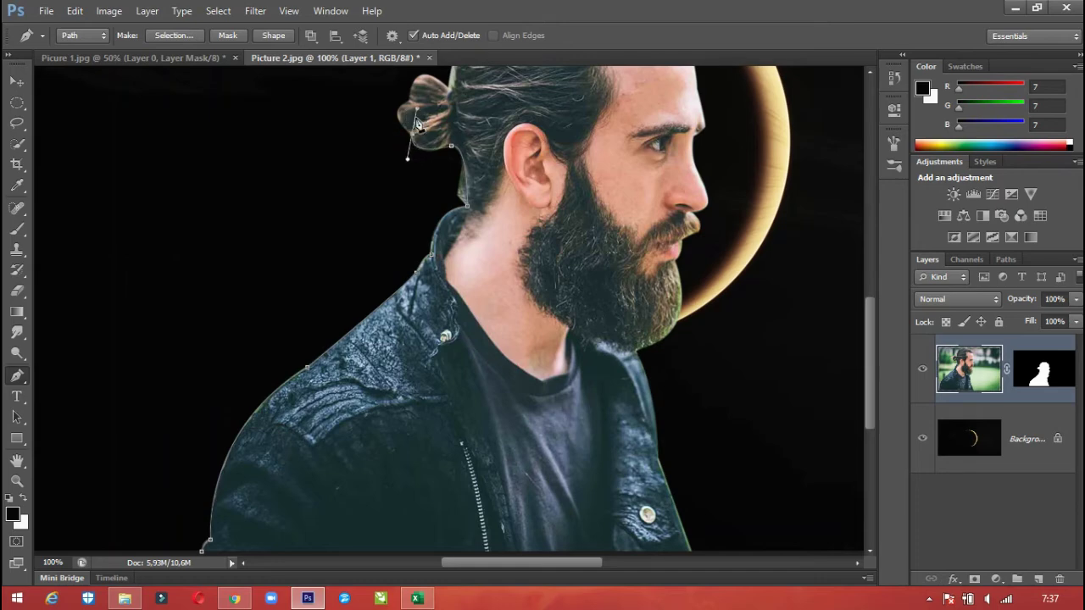
pyautogui.keyDown('alt'); pyautogui.click(413, 134); pyautogui.keyUp('alt')
pyautogui.moveTo(410, 101); pyautogui.dragTo(438, 86)
pyautogui.keyDown('alt'); pyautogui.click(410, 101); pyautogui.keyUp('alt')
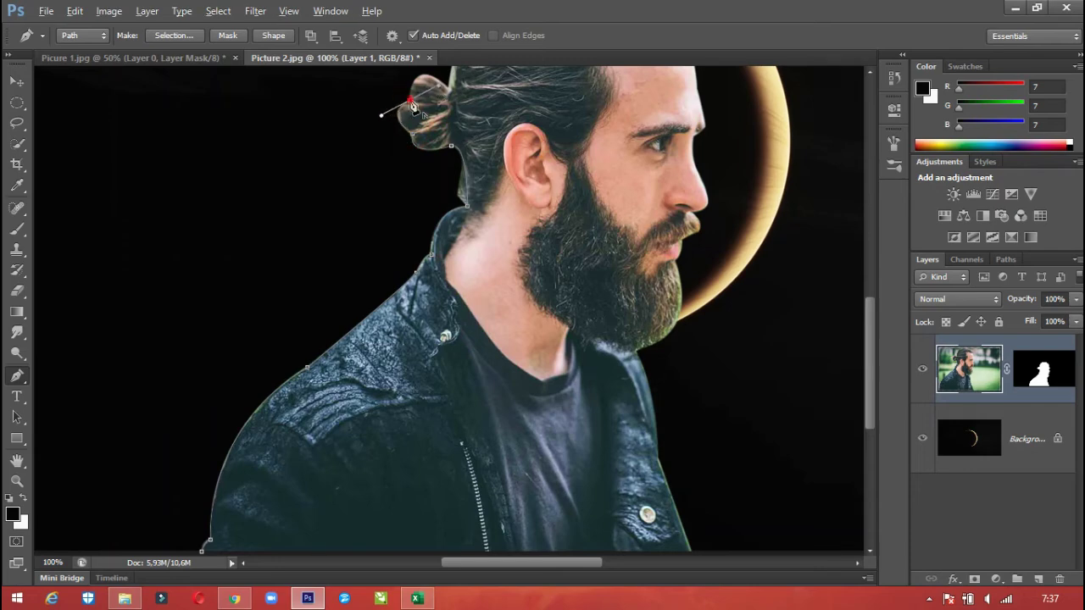
pyautogui.click(868, 74)
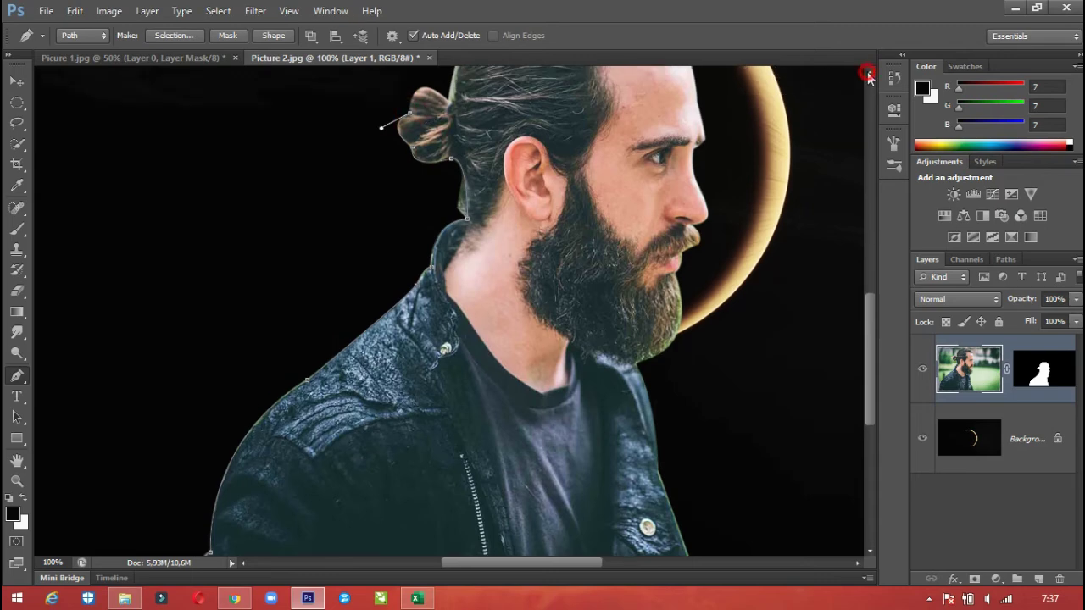
pyautogui.click(869, 74)
pyautogui.click(868, 73)
pyautogui.click(869, 74)
pyautogui.click(868, 74)
pyautogui.click(869, 74)
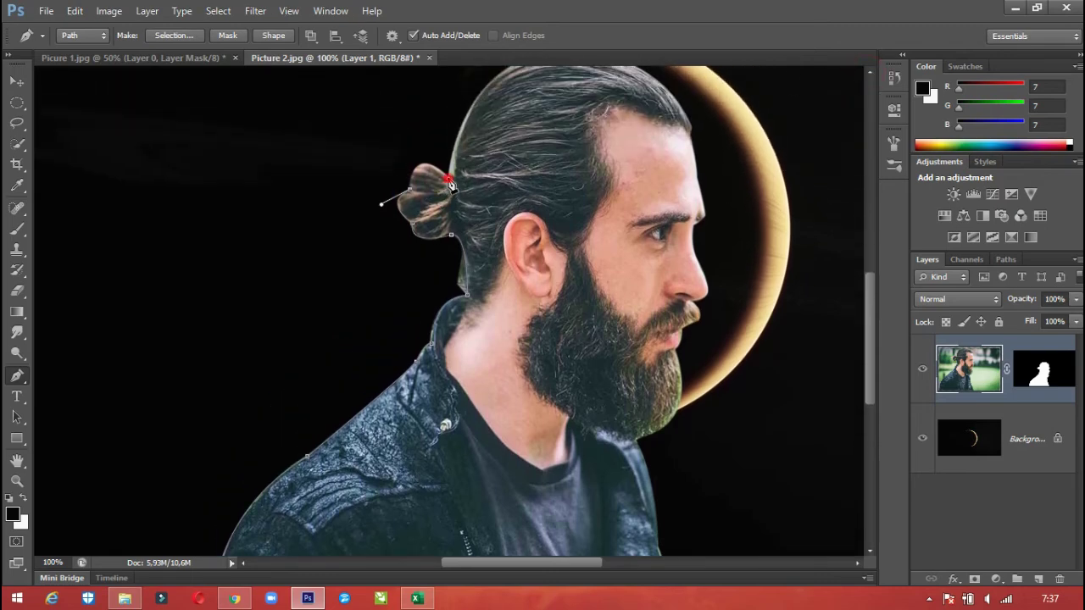
pyautogui.moveTo(450, 184); pyautogui.dragTo(485, 219)
pyautogui.keyDown('alt'); pyautogui.click(451, 185); pyautogui.keyUp('alt')
# Extend the path from the hair bun up the back of the head to the upper curve of the hair
pyautogui.moveTo(870, 322); pyautogui.dragTo(869, 288)
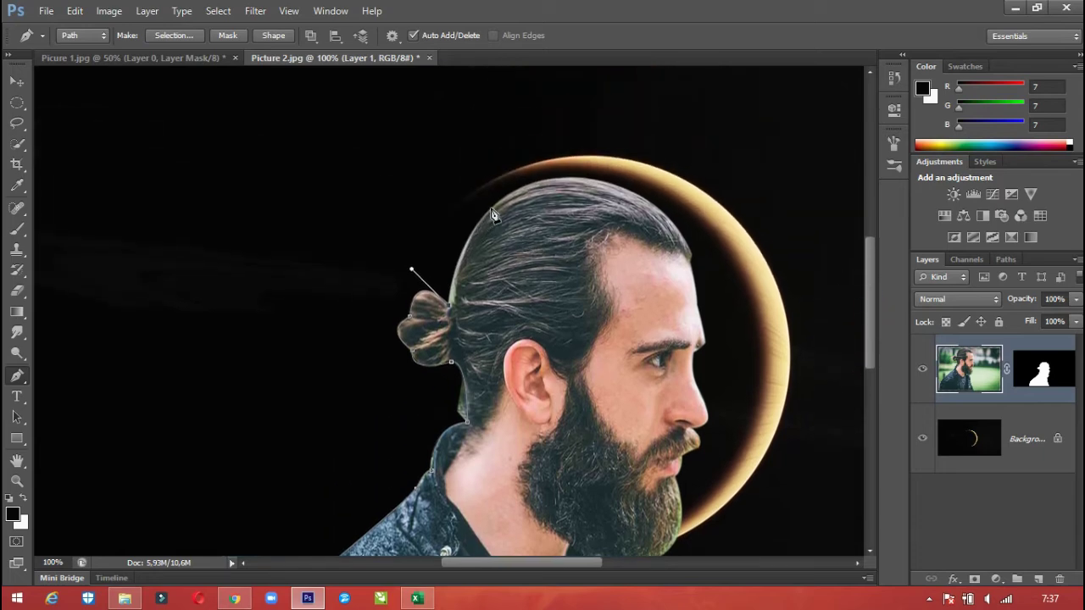
pyautogui.moveTo(492, 209); pyautogui.dragTo(525, 188)
pyautogui.keyDown('alt'); pyautogui.click(493, 209); pyautogui.keyUp('alt')
# Switch to the Brush tool and set the foreground colour to yellow ecc614
pyautogui.moveTo(870, 277); pyautogui.dragTo(863, 334)
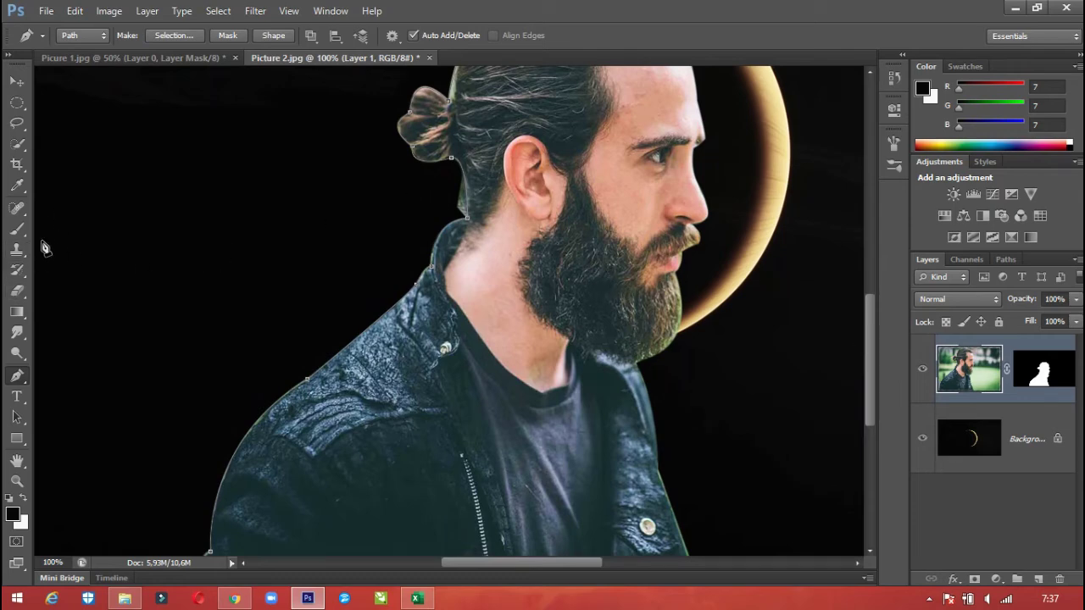
pyautogui.click(17, 230)
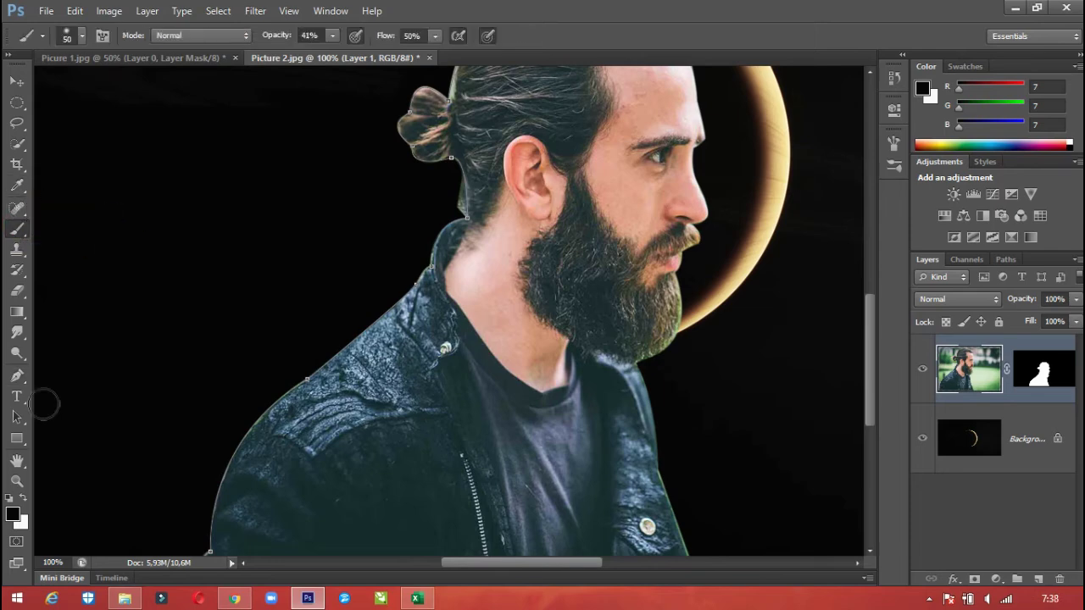
pyautogui.click(14, 515)
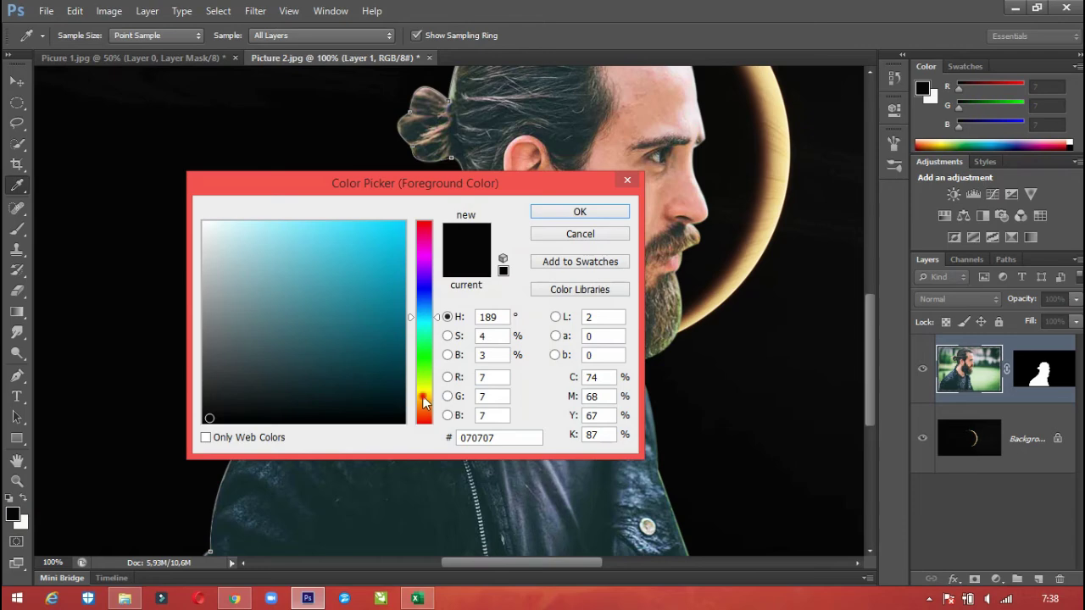
pyautogui.click(423, 397)
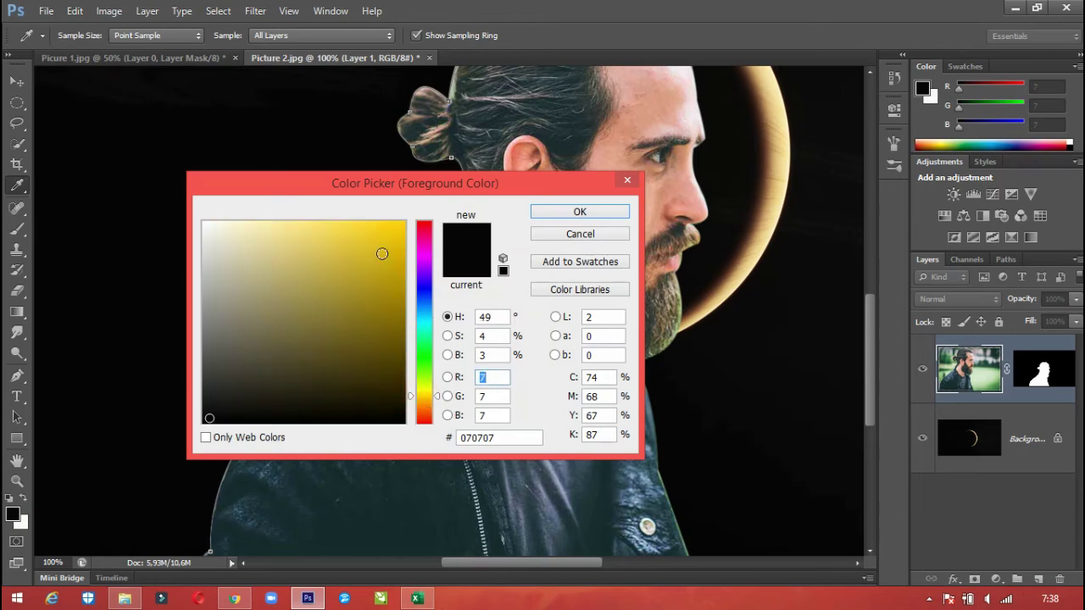
pyautogui.click(387, 236)
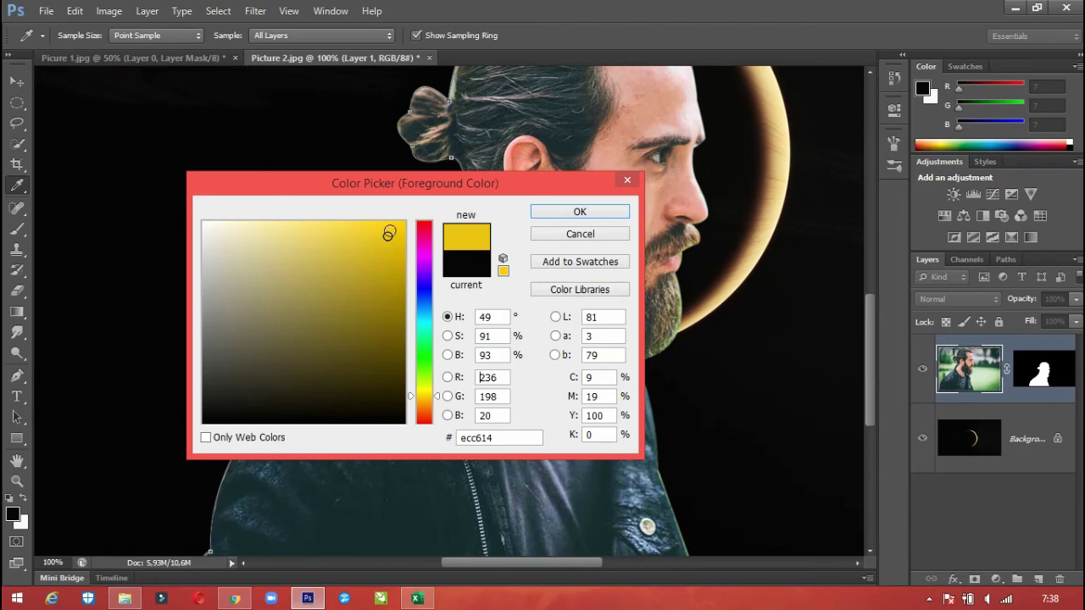
pyautogui.click(580, 211)
pyautogui.press('b')
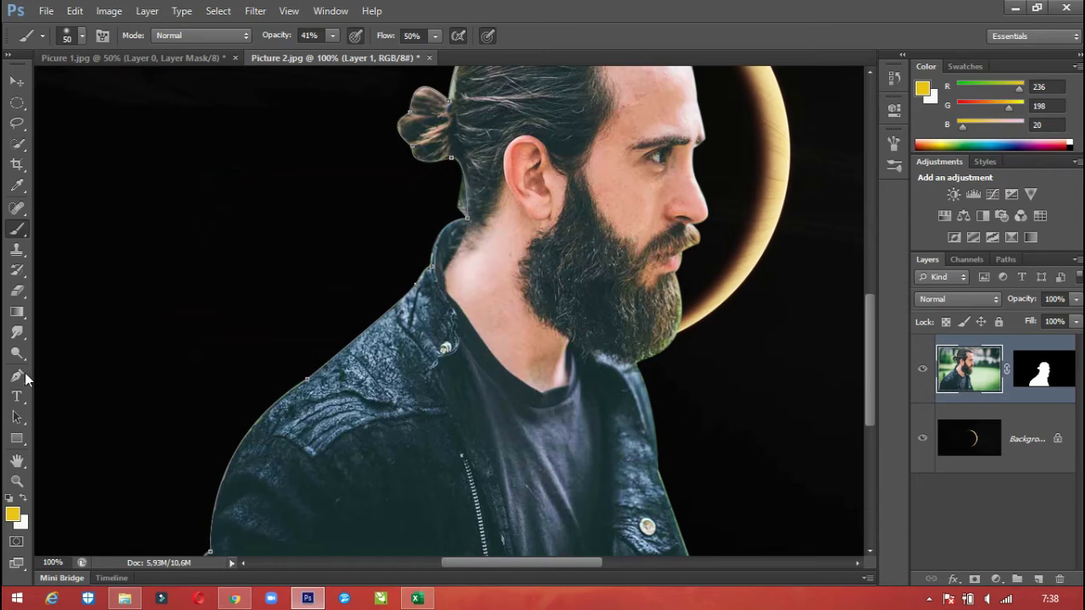
# Stroke the open path along the man's back with the Brush, leaving Simulate Pressure off
pyautogui.click(17, 375)
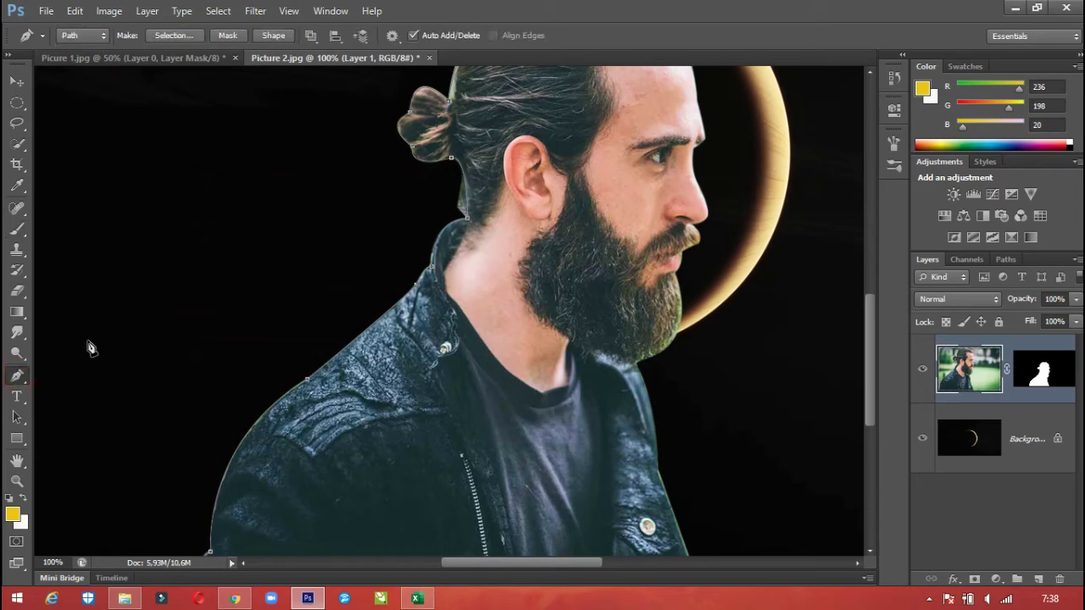
pyautogui.rightClick(382, 321)
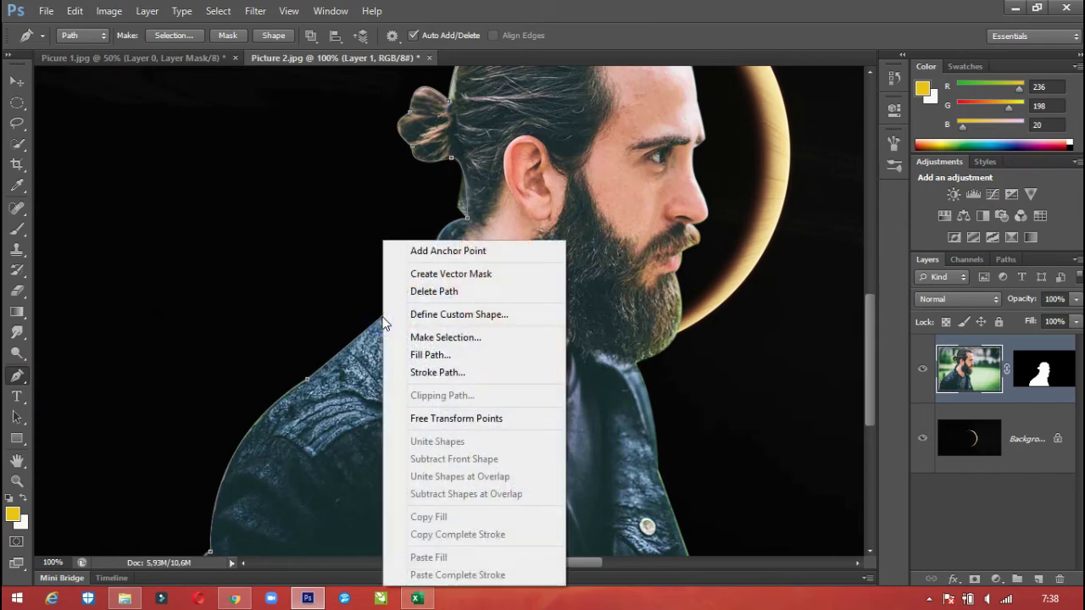
pyautogui.click(437, 374)
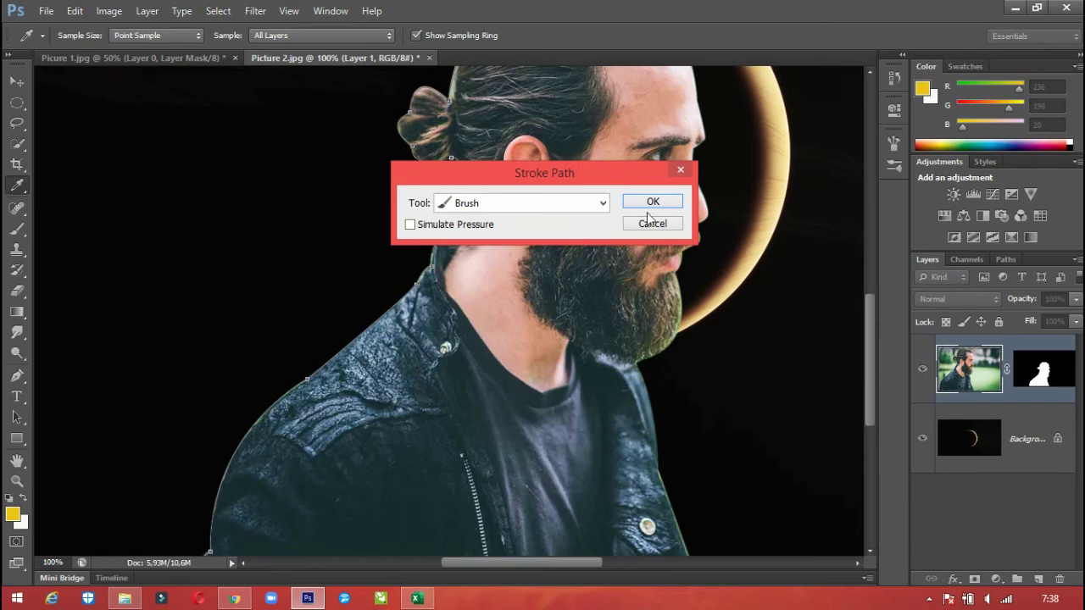
pyautogui.click(604, 204)
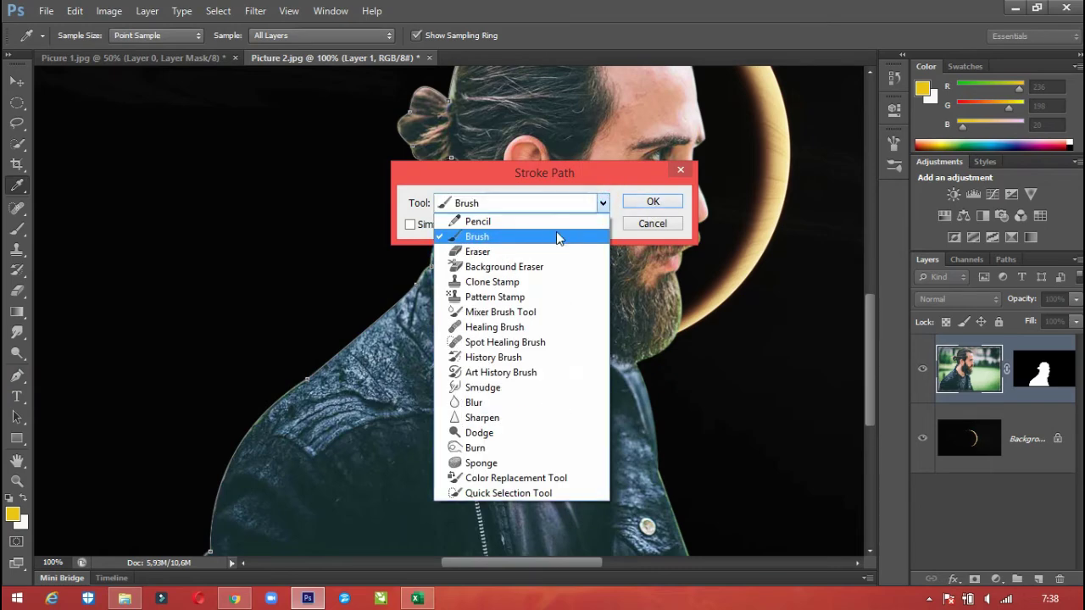
pyautogui.click(602, 204)
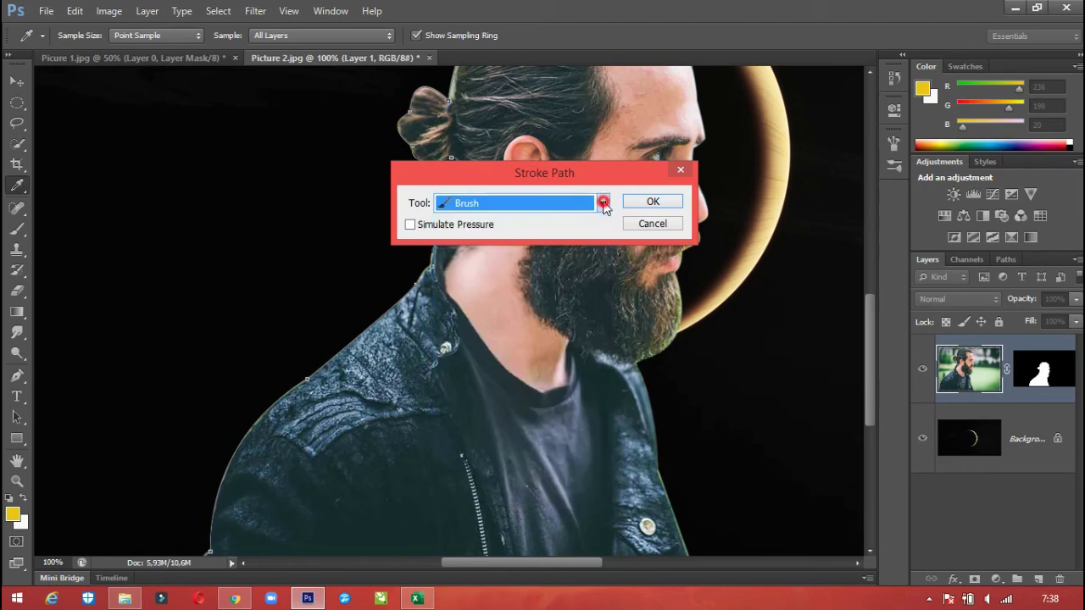
pyautogui.click(653, 203)
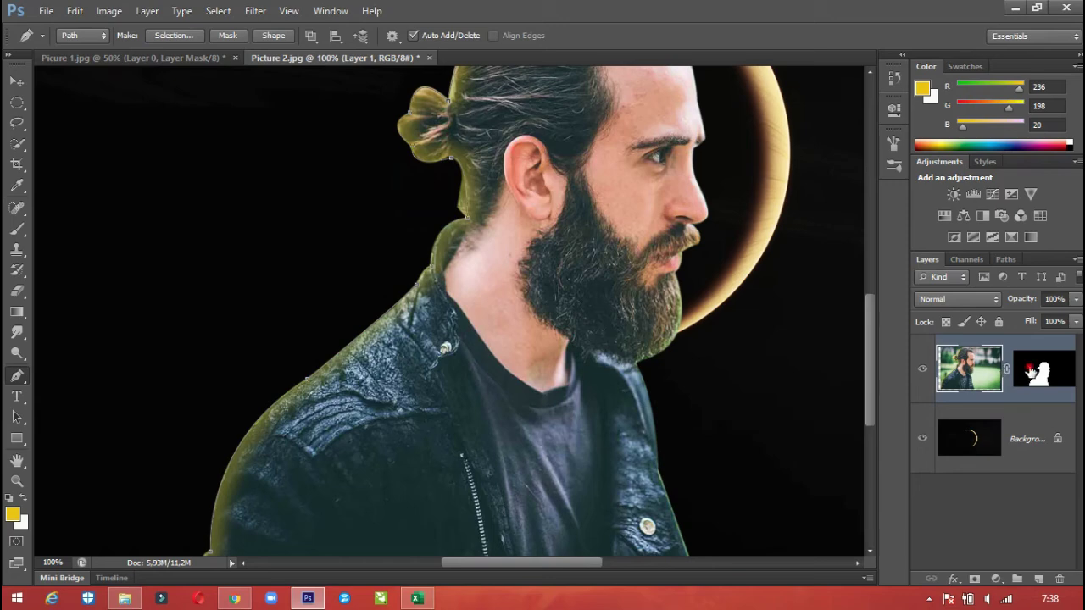
# Add an Outer Glow layer style to the masked layer of the bearded man
pyautogui.click(1030, 370)
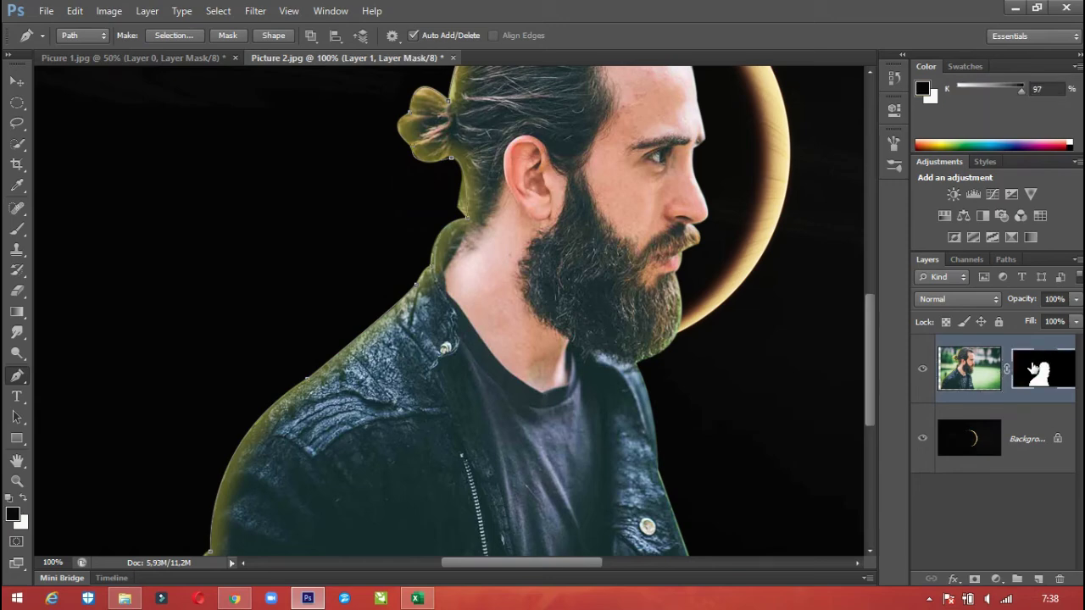
pyautogui.rightClick(979, 360)
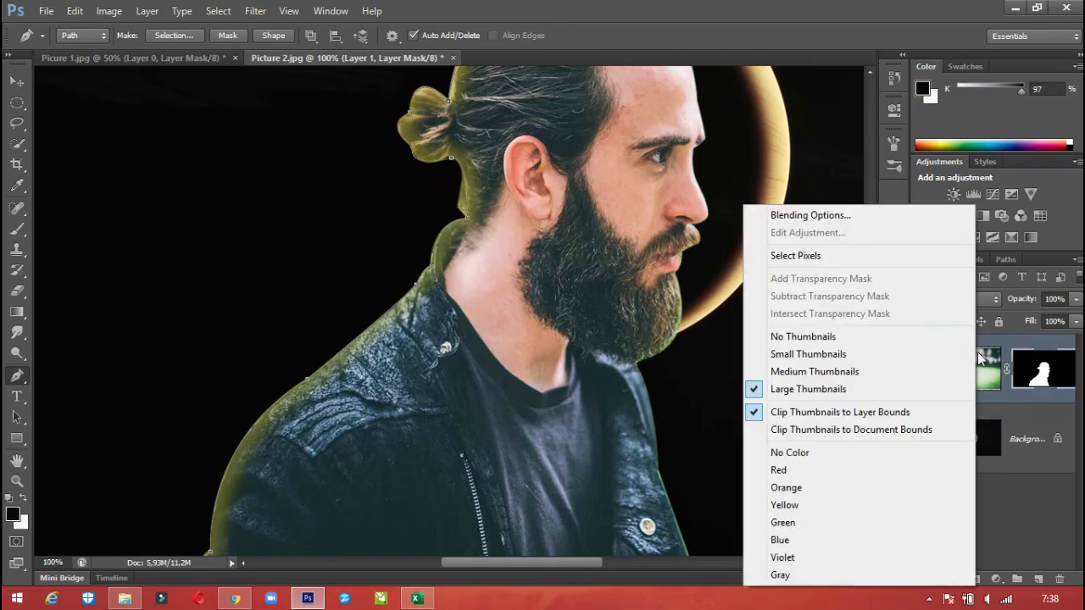
pyautogui.click(910, 218)
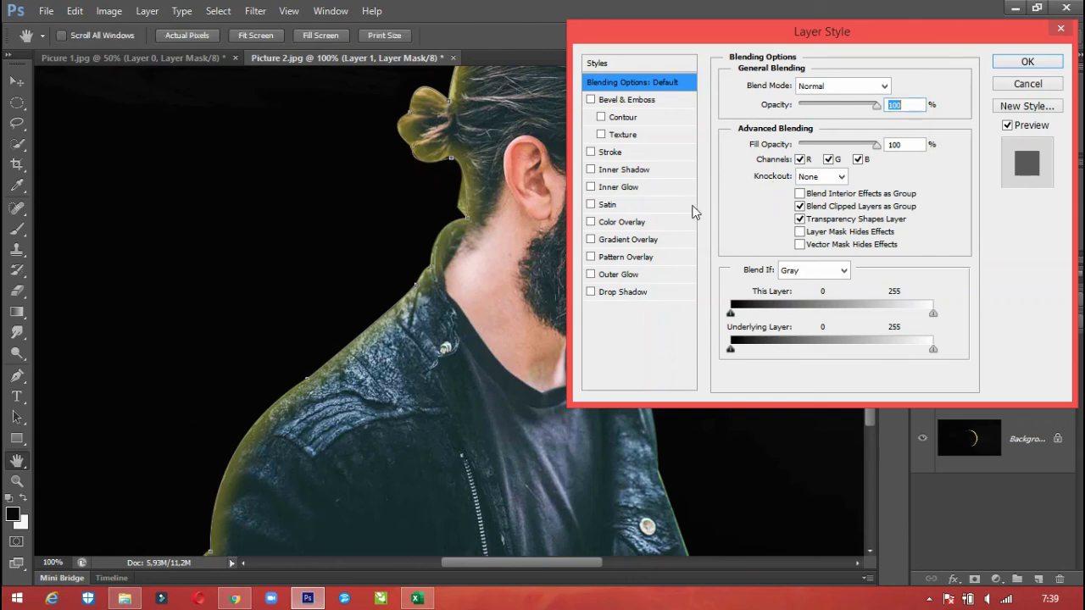
pyautogui.click(590, 275)
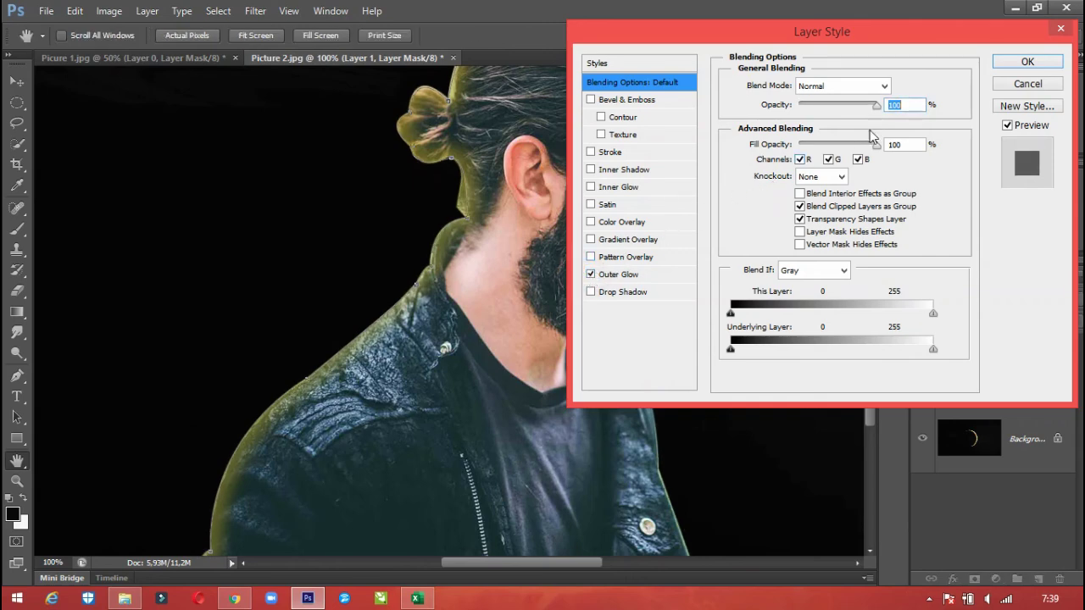
pyautogui.click(1022, 68)
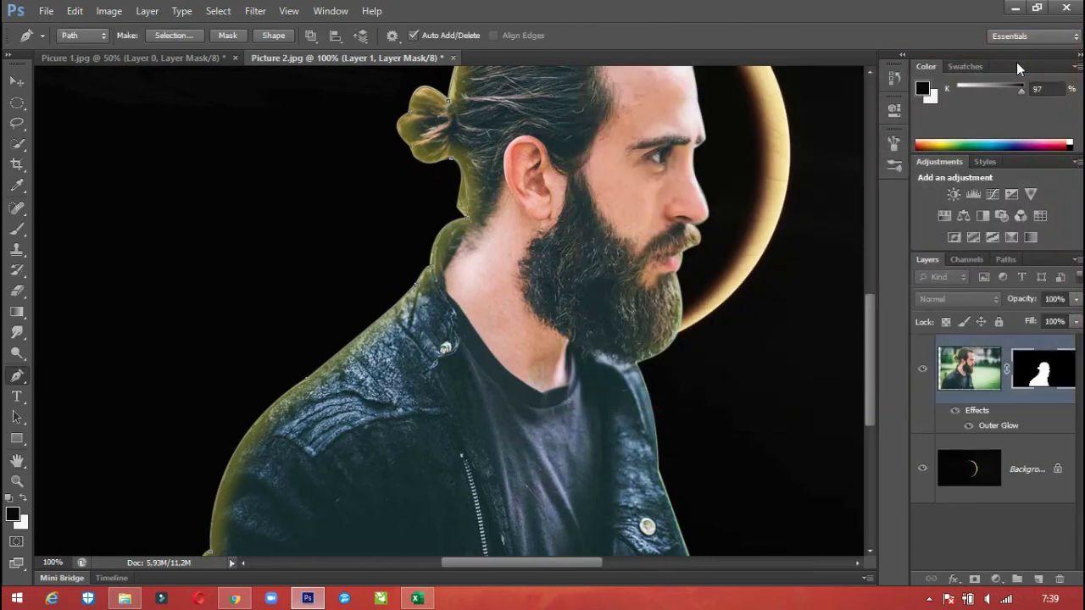
# Apply the Black, White gradient preset to the man's Outer Glow and open that gradient for editing
pyautogui.click(1007, 426)
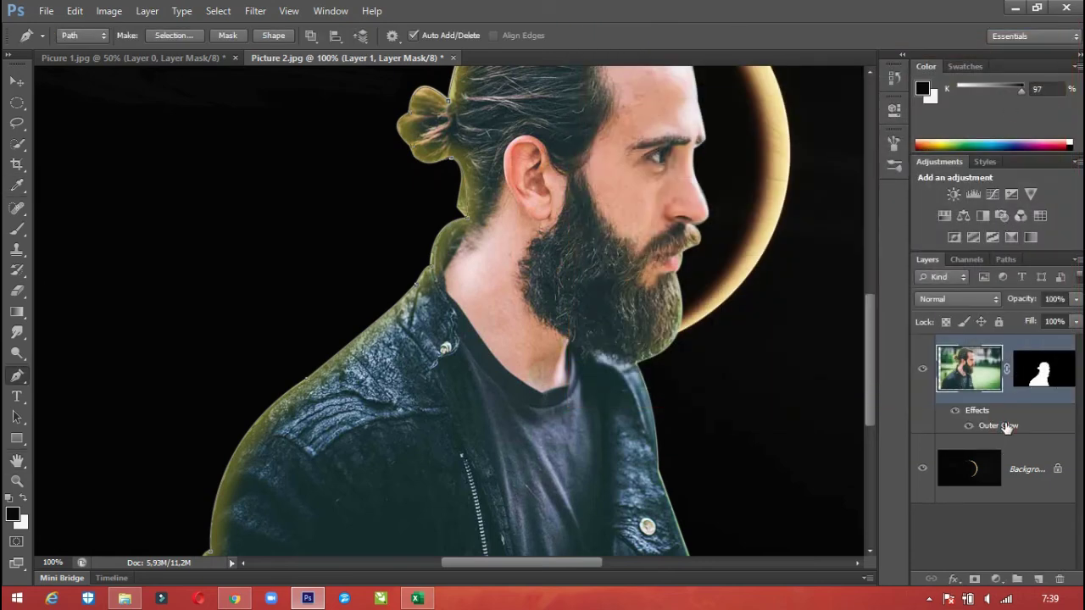
pyautogui.doubleClick(1007, 427)
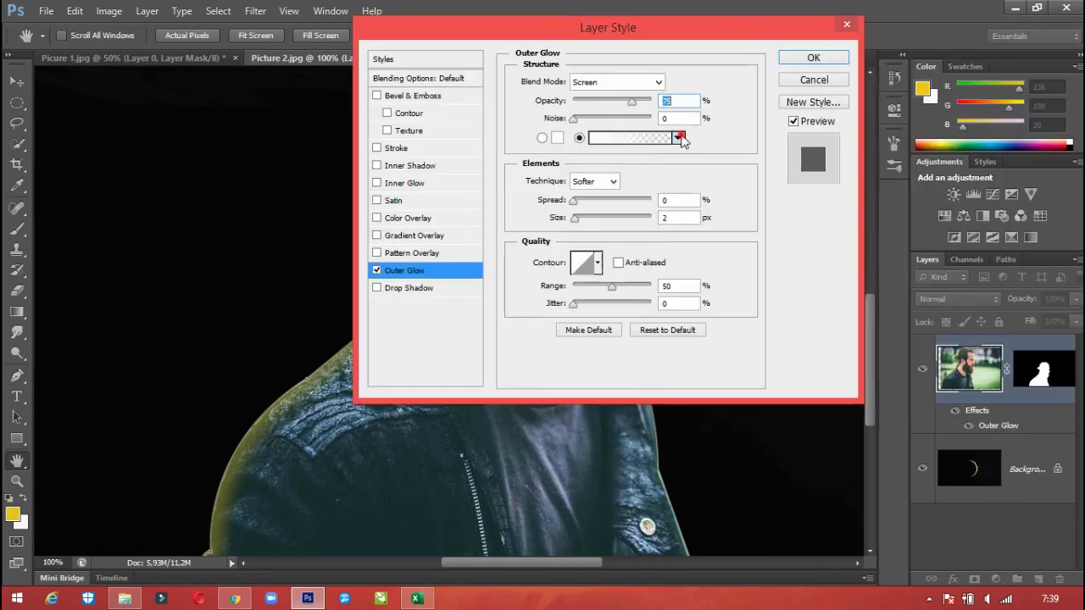
pyautogui.click(681, 138)
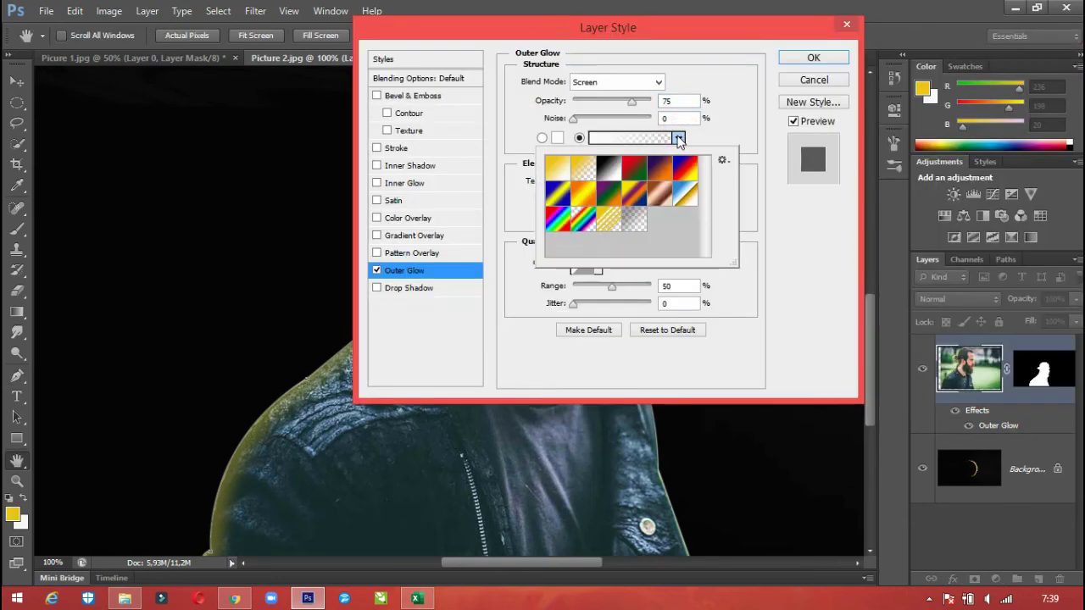
pyautogui.click(603, 166)
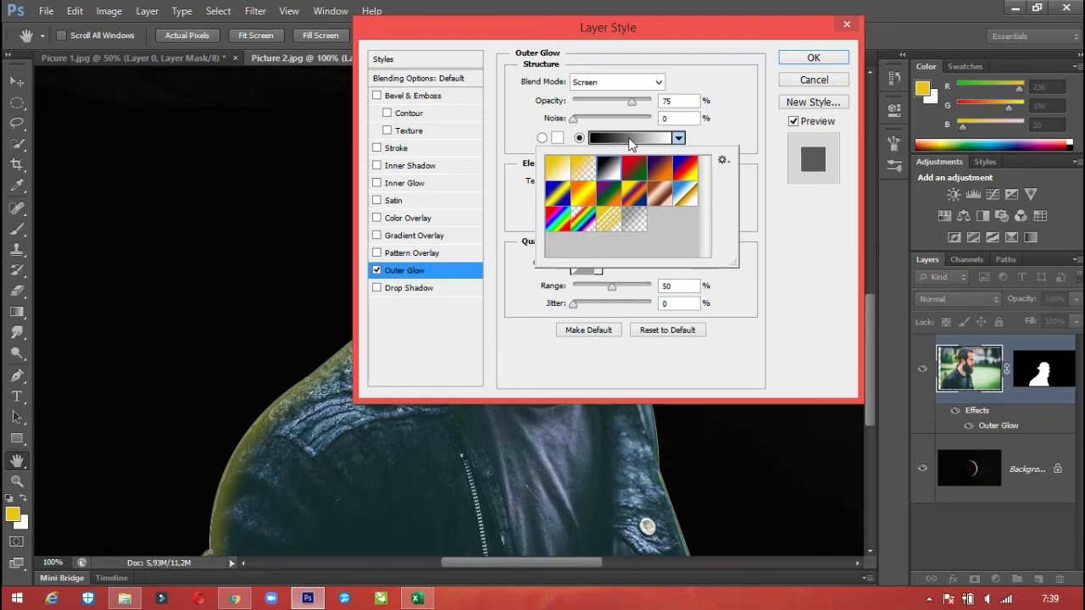
pyautogui.click(629, 139)
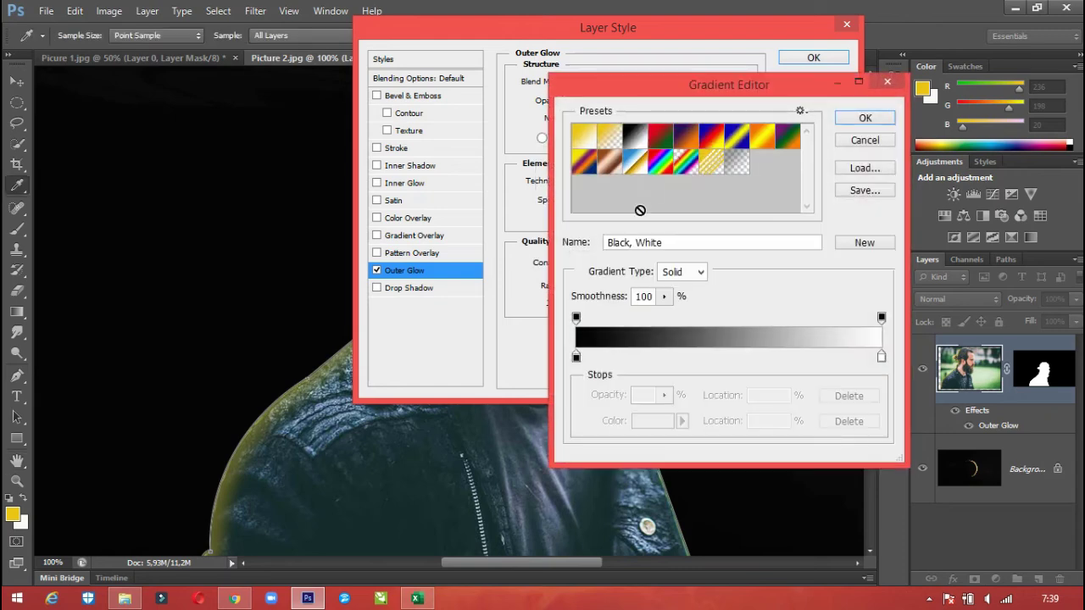
# Recolour the black starting stop of the glow gradient to orange e48b18 and apply the Outer Glow settings
pyautogui.doubleClick(578, 358)
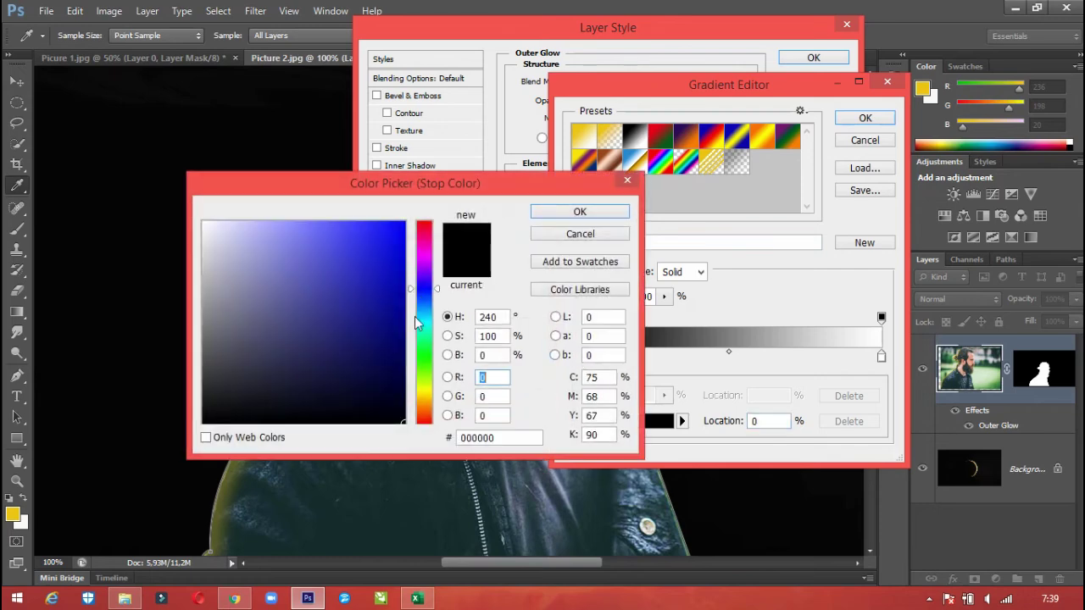
pyautogui.click(426, 392)
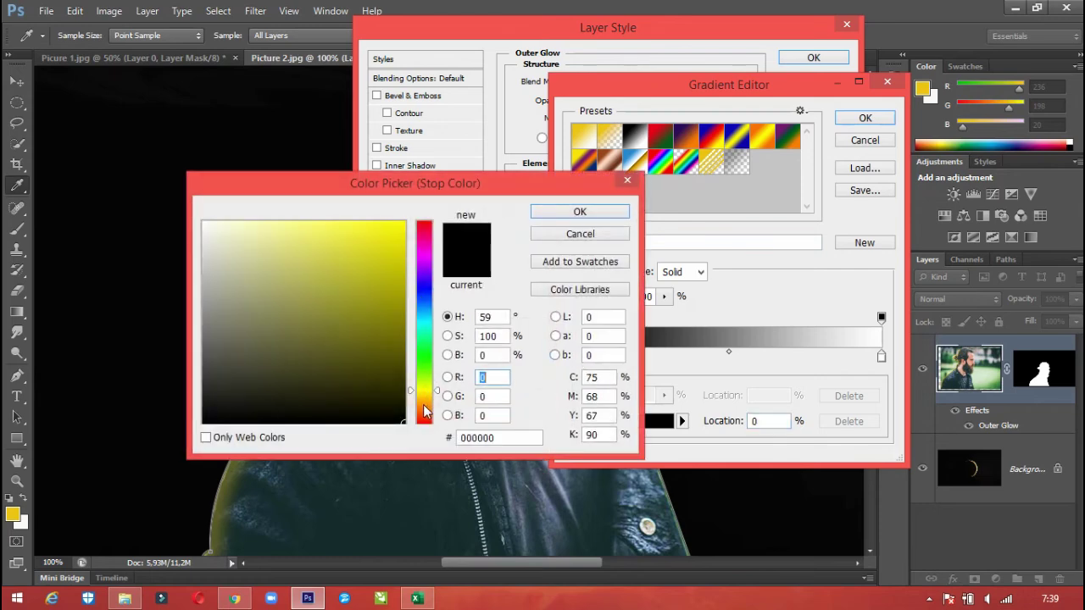
pyautogui.click(423, 405)
pyautogui.click(383, 242)
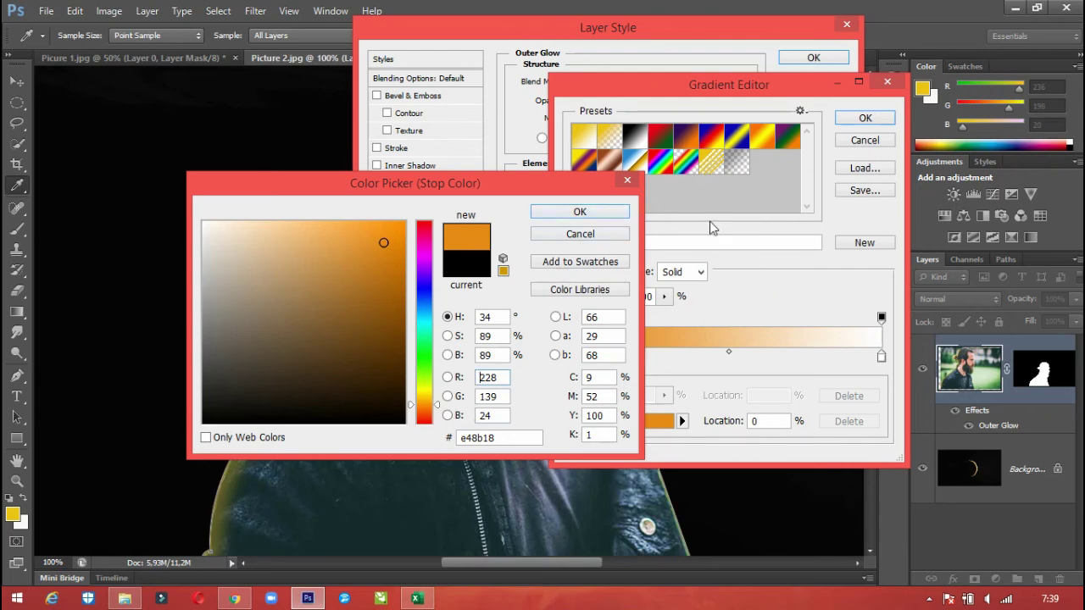
pyautogui.click(593, 211)
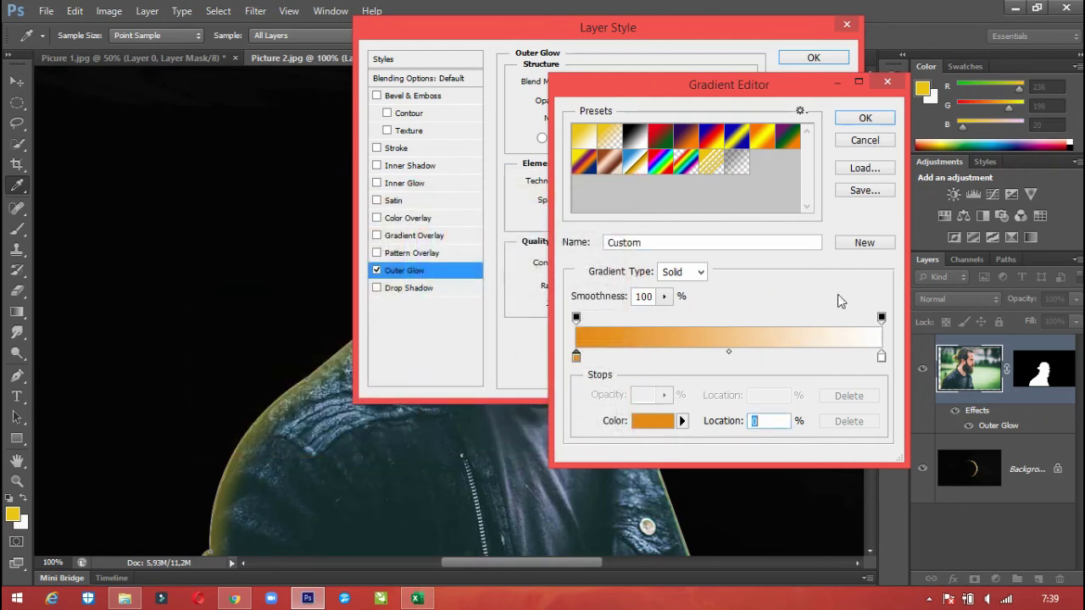
pyautogui.click(866, 117)
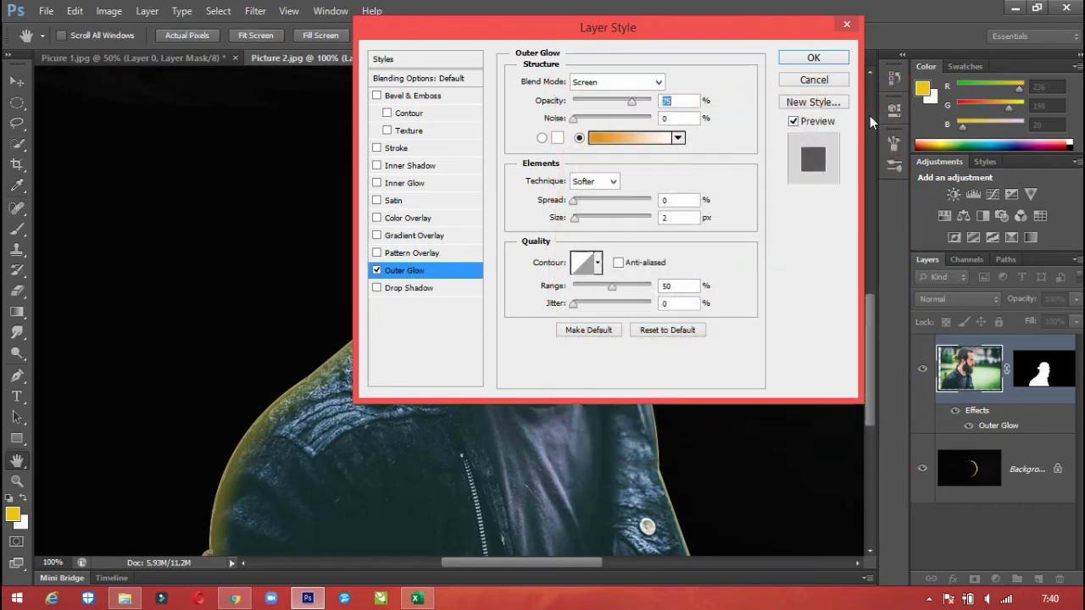
pyautogui.click(811, 57)
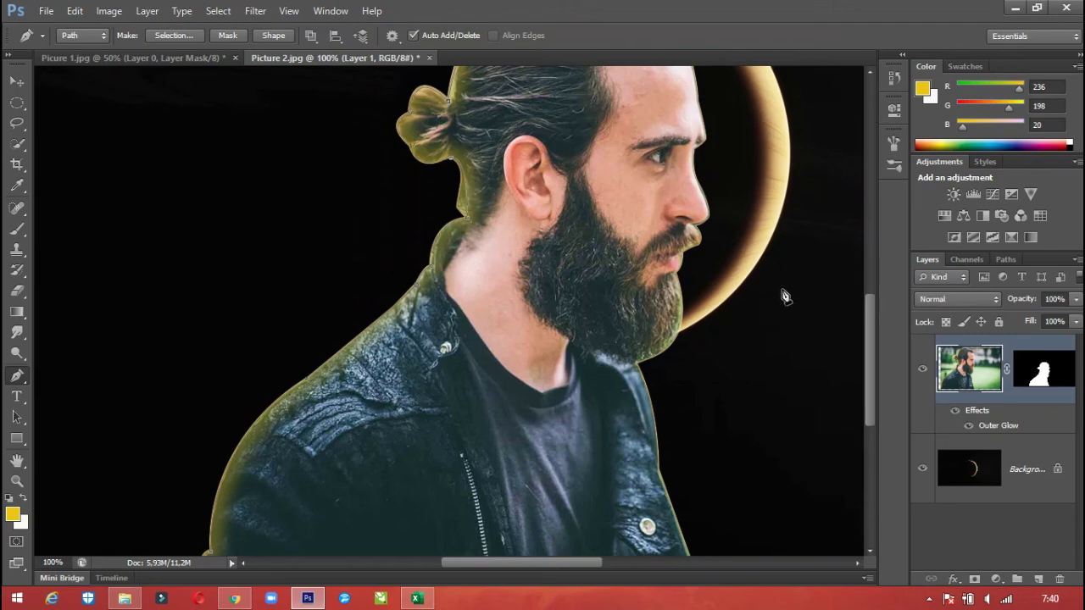
# Show the whole composite at 50%, switch to the Move tool and select the Background layer
pyautogui.press('z')
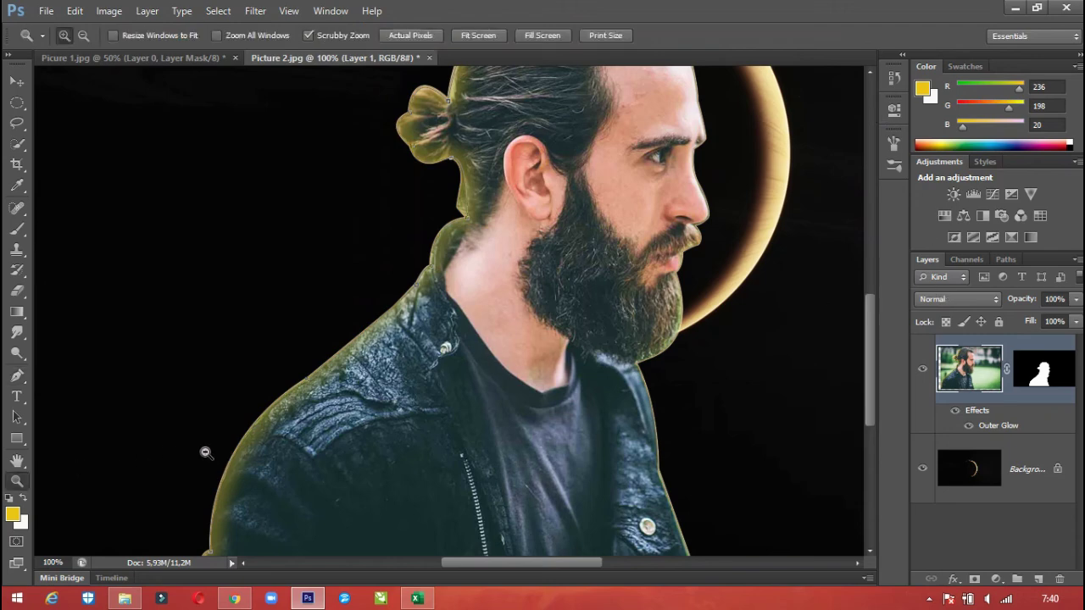
pyautogui.keyDown('alt'); pyautogui.click(345, 394); pyautogui.keyUp('alt')
pyautogui.keyDown('alt'); pyautogui.click(344, 394); pyautogui.keyUp('alt')
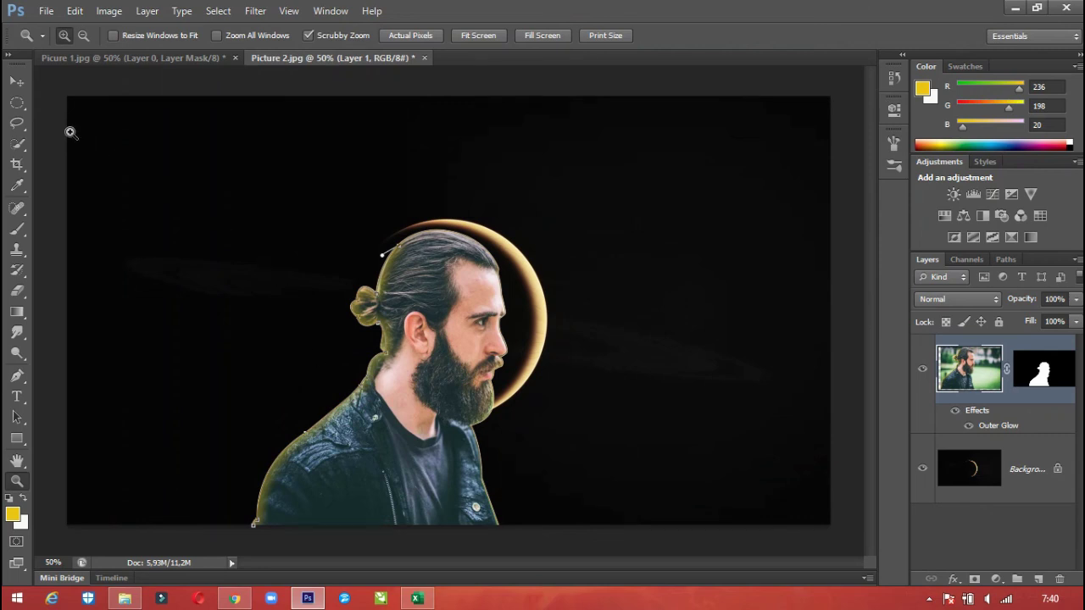
pyautogui.click(16, 81)
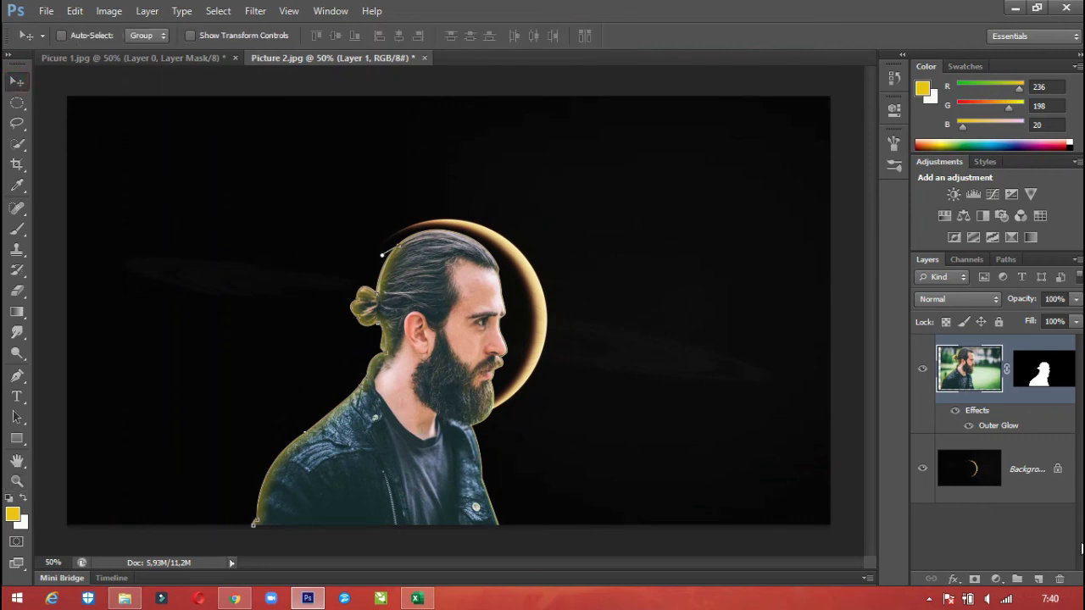
pyautogui.click(1025, 474)
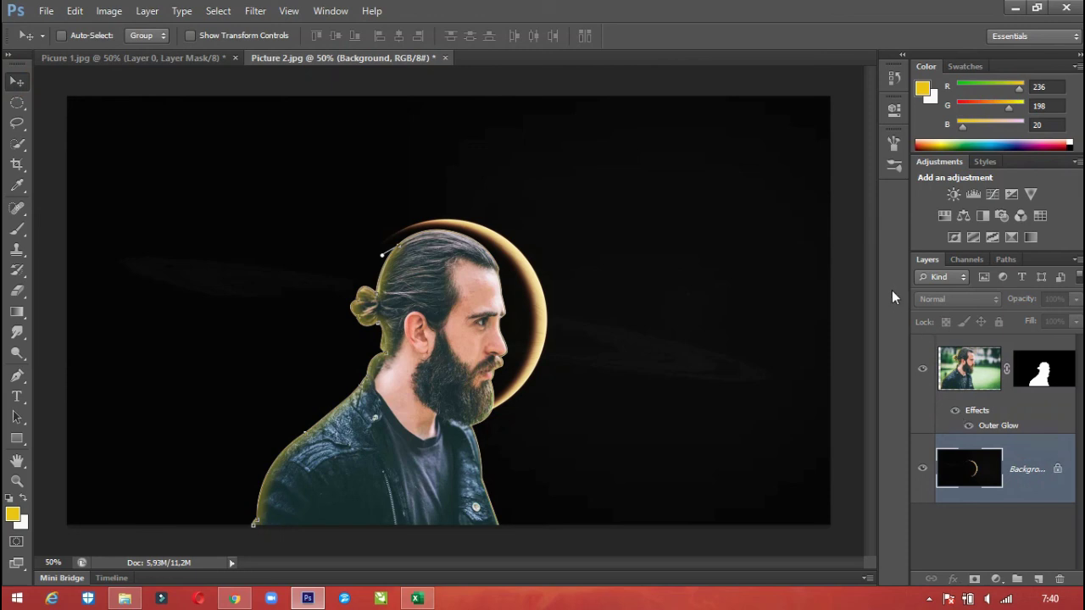
pyautogui.click(843, 267)
# Save the composite as a layered Photoshop PSD in kelas 4, named with the author's first name followed by _Project3Term4_Yourclass.
pyautogui.click(45, 11)
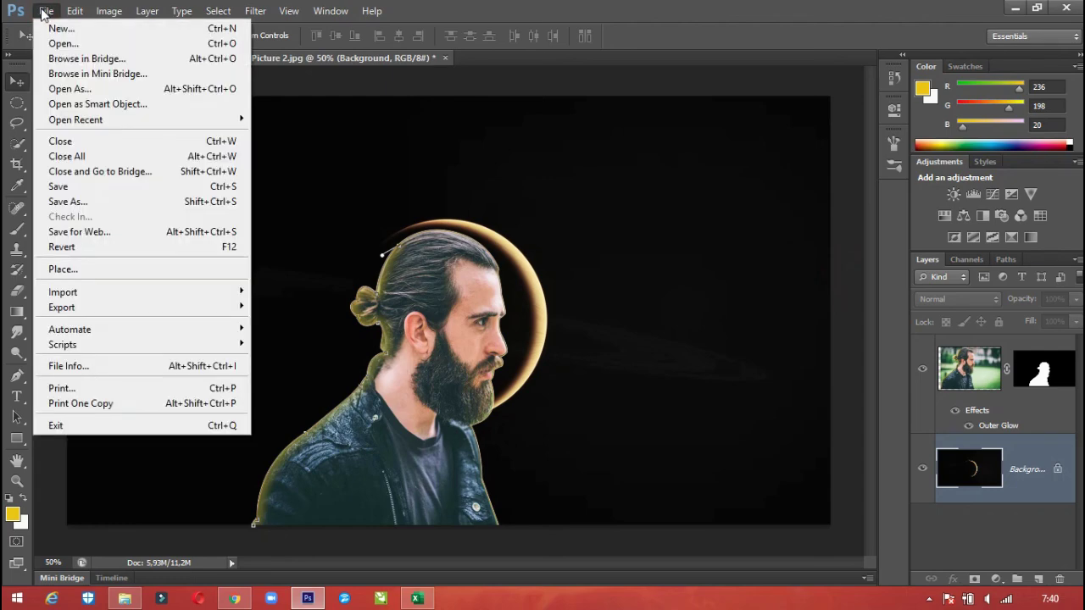
pyautogui.click(59, 184)
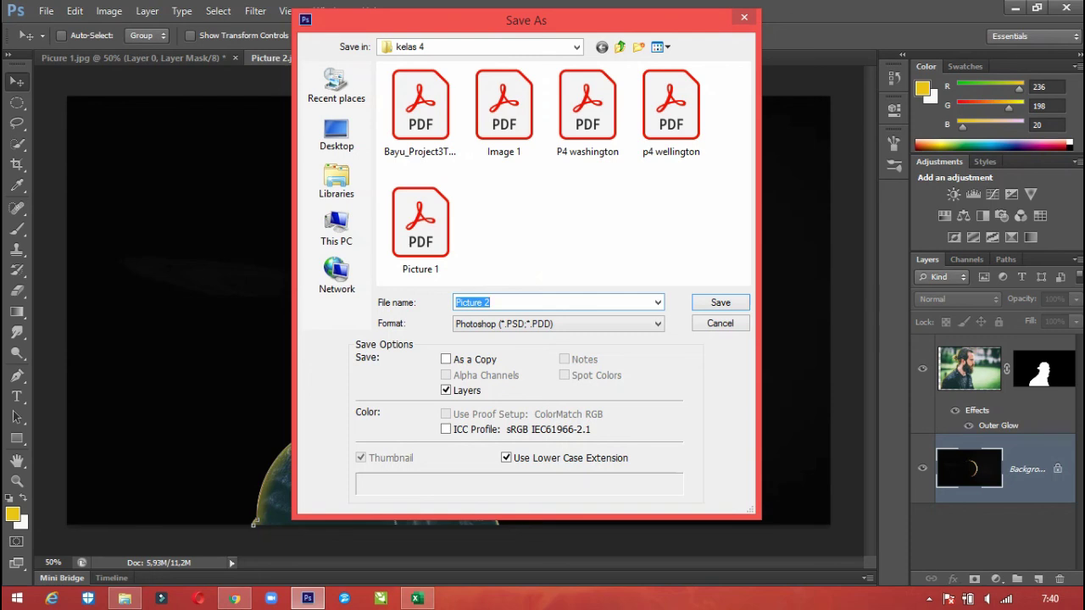
pyautogui.write('Bayu_')
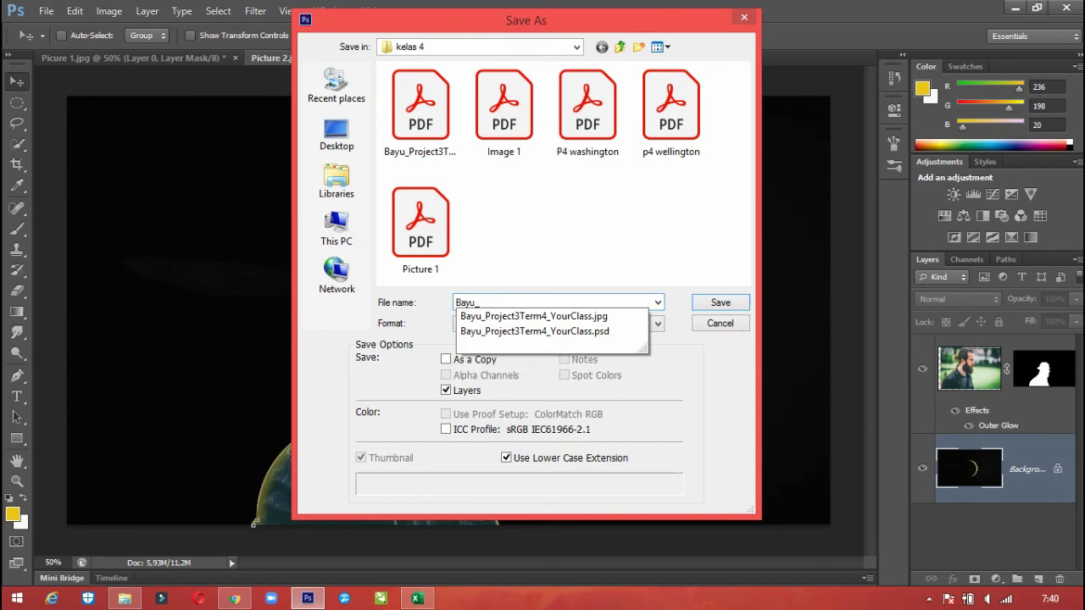
pyautogui.write('Project3Term4_Yourclass..')
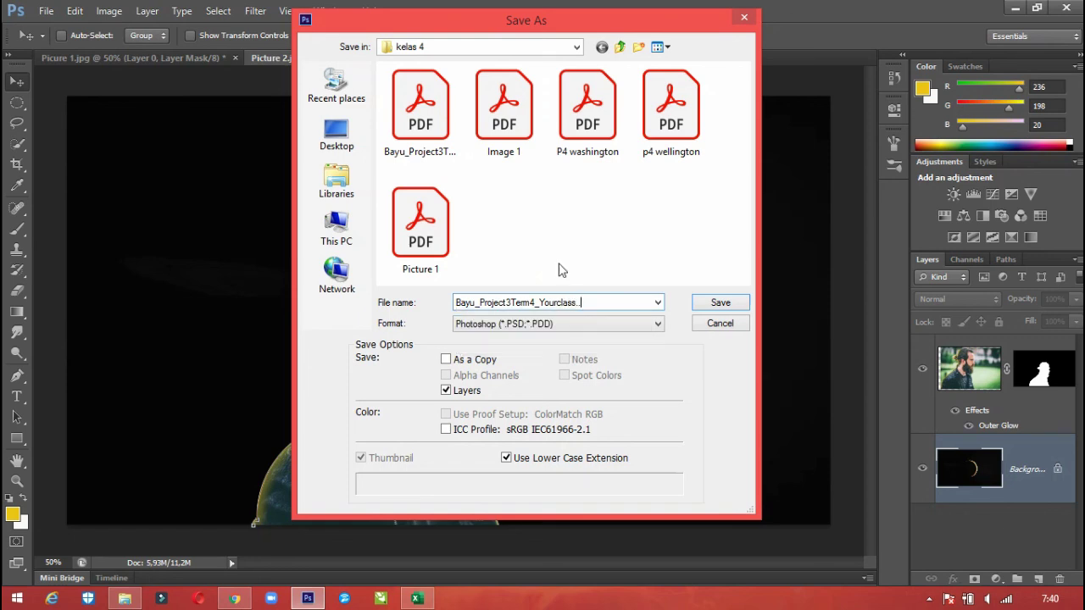
pyautogui.click(703, 308)
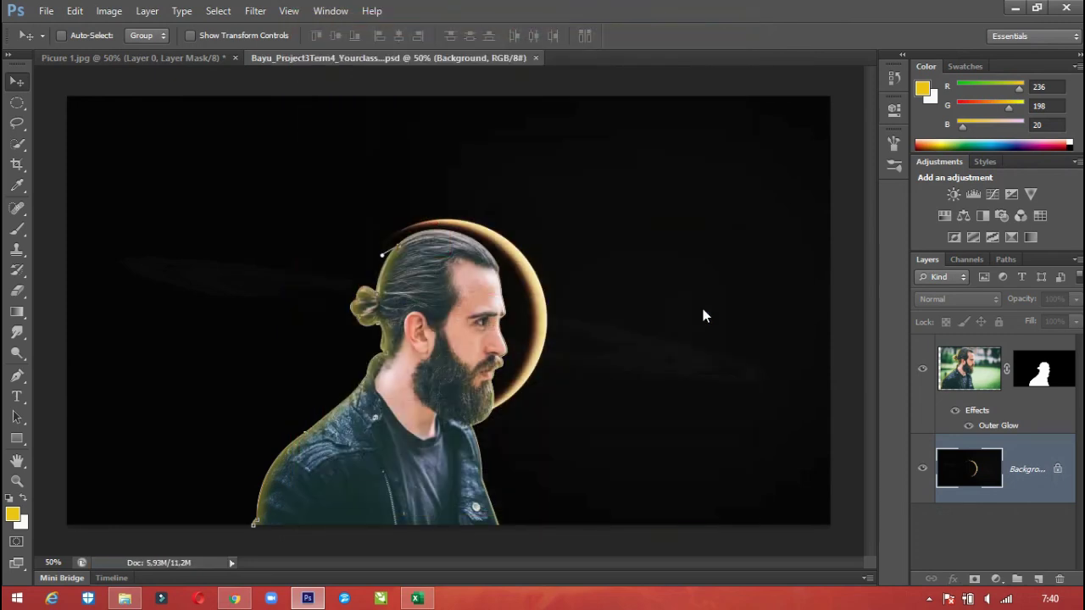